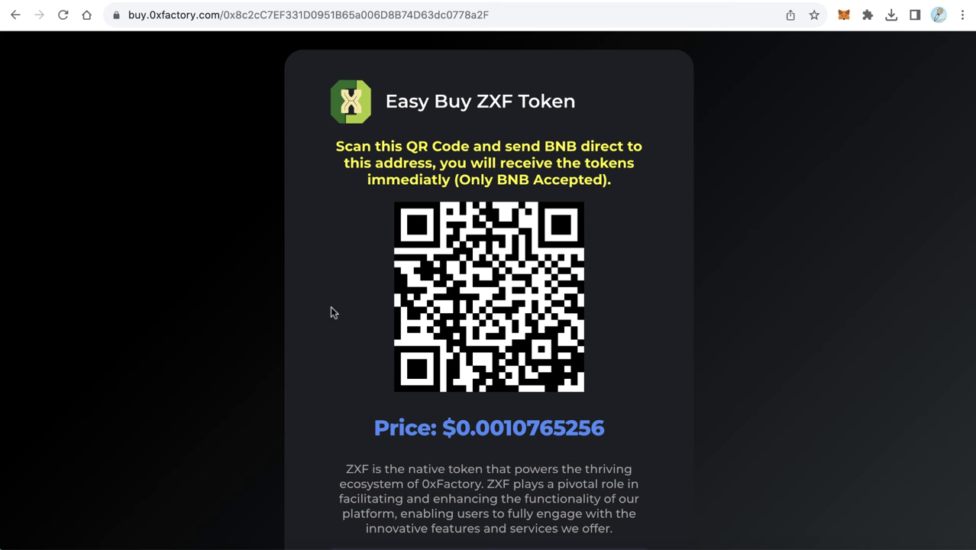
{"action": "left_click", "coordinate": [506, 17]}
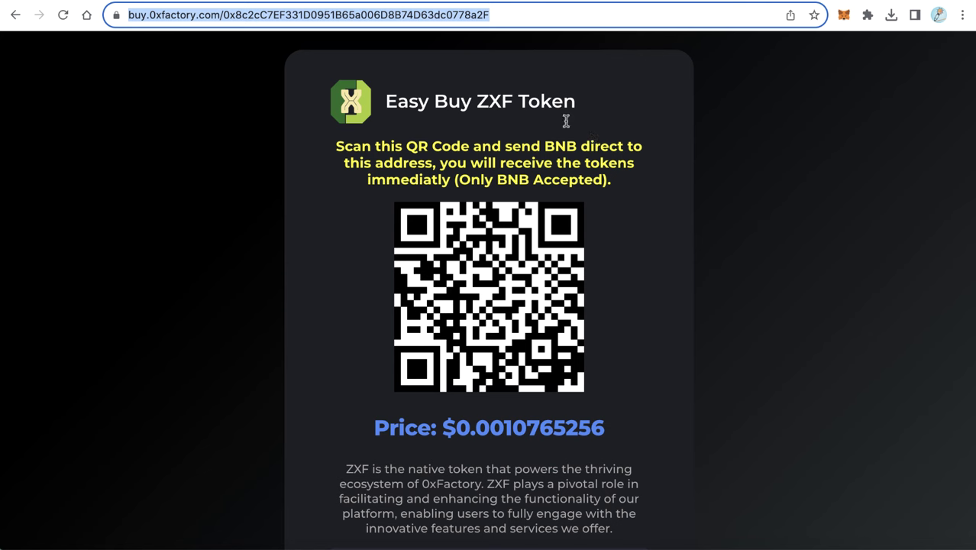
{"action": "double_click", "coordinate": [493, 17]}
{"action": "left_click", "coordinate": [493, 70]}
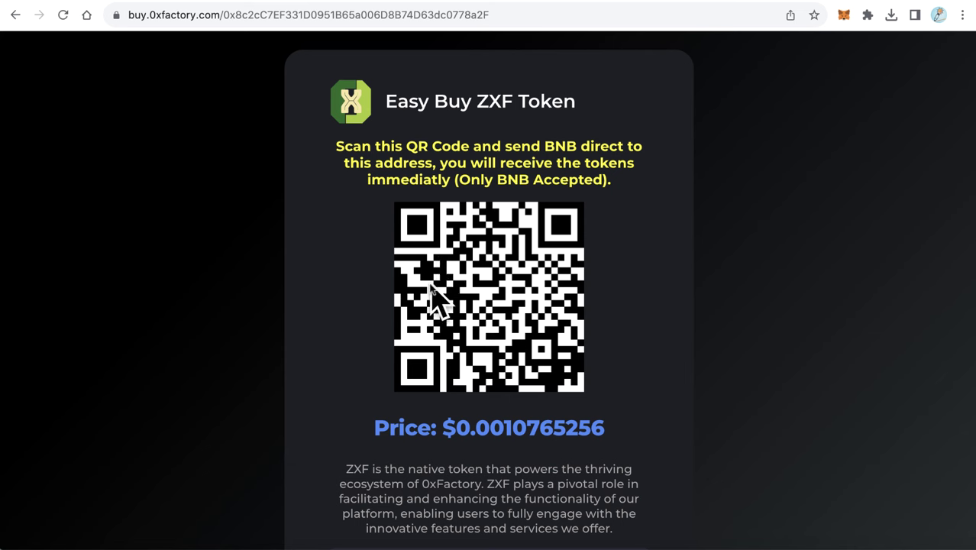
{"action": "double_click", "coordinate": [506, 180]}
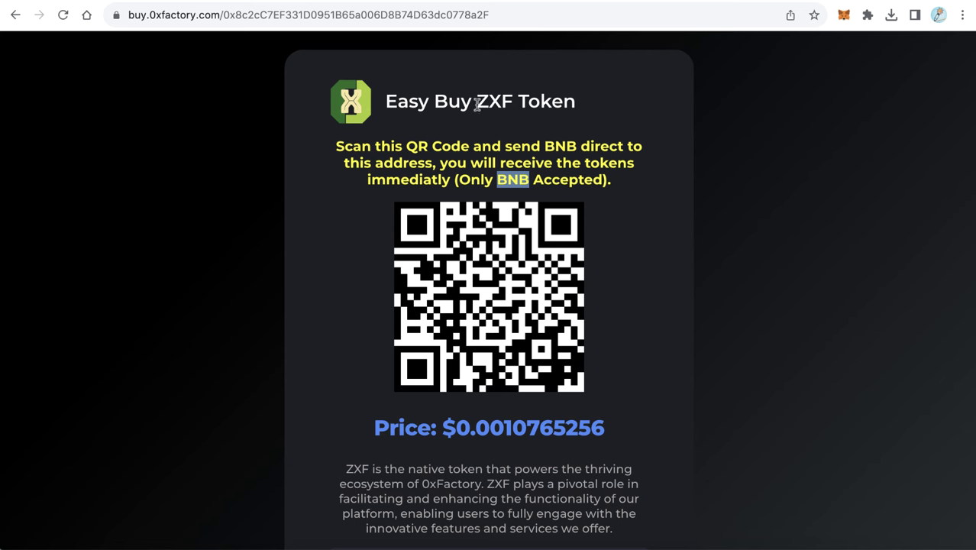
{"action": "left_click_drag", "start_coordinate": [475, 100], "coordinate": [516, 102]}
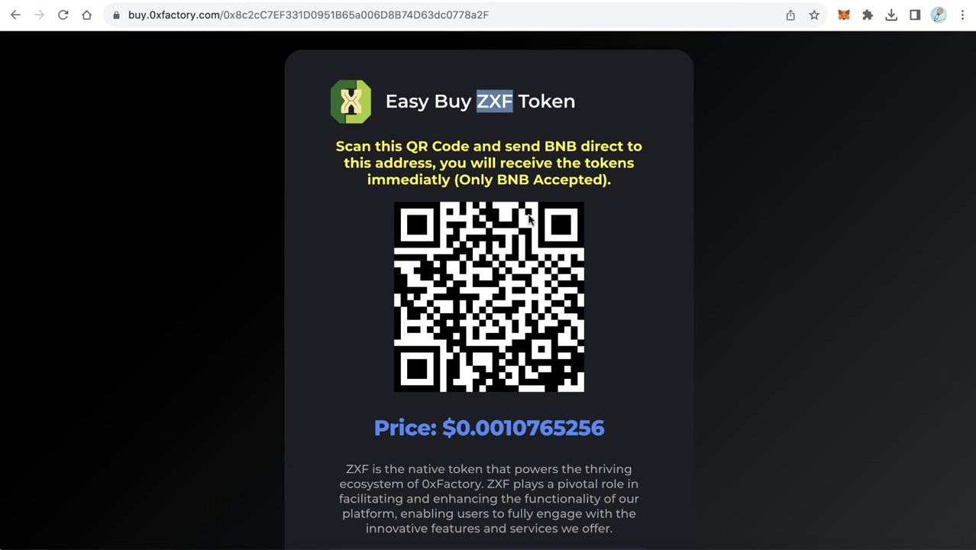
{"action": "scroll", "coordinate": [489, 245], "scroll_direction": "down", "scroll_amount": 2}
{"action": "left_click", "coordinate": [411, 372]}
{"action": "left_click_drag", "start_coordinate": [411, 372], "coordinate": [527, 374]}
{"action": "scroll", "coordinate": [561, 380], "scroll_direction": "up", "scroll_amount": 2}
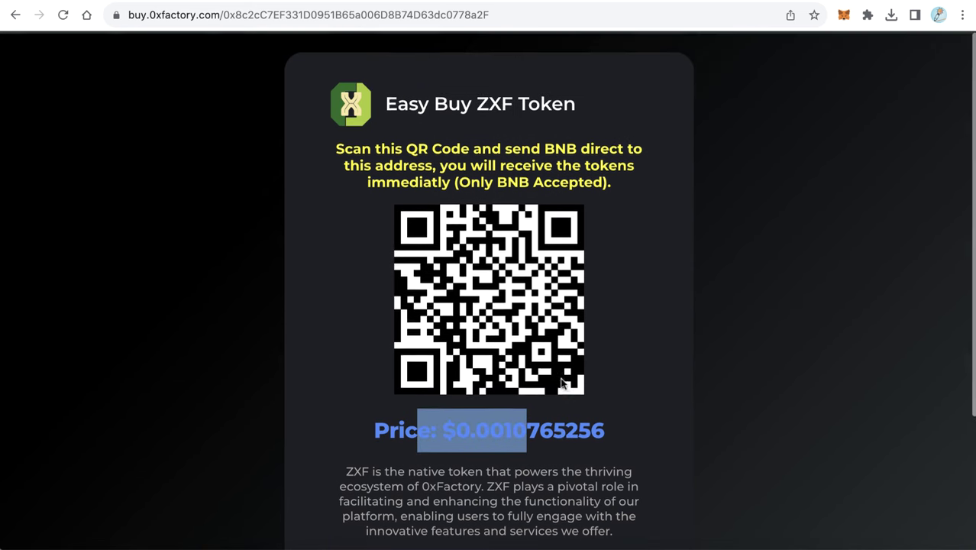
{"action": "left_click", "coordinate": [608, 373]}
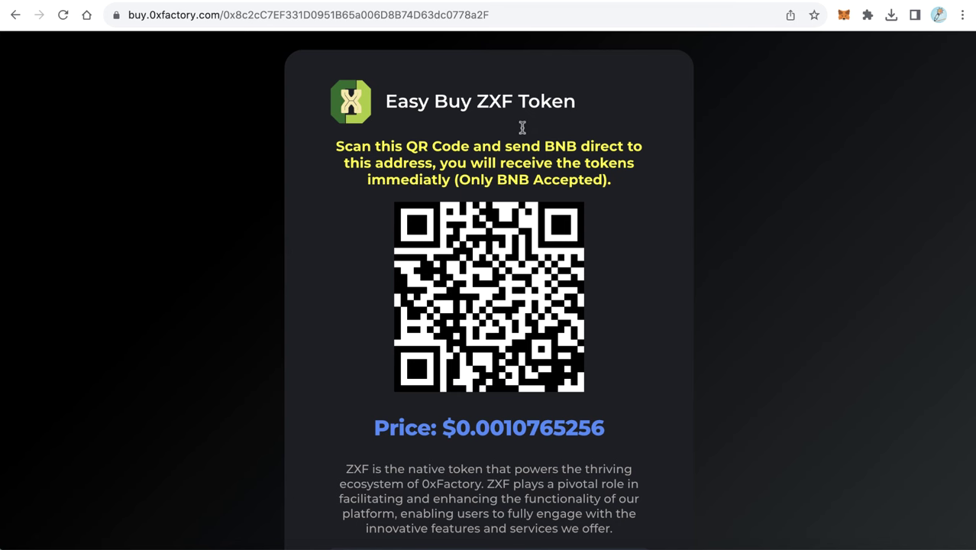
{"action": "scroll", "coordinate": [524, 125], "scroll_direction": "down", "scroll_amount": 5}
{"action": "scroll", "coordinate": [524, 340], "scroll_direction": "up", "scroll_amount": 5}
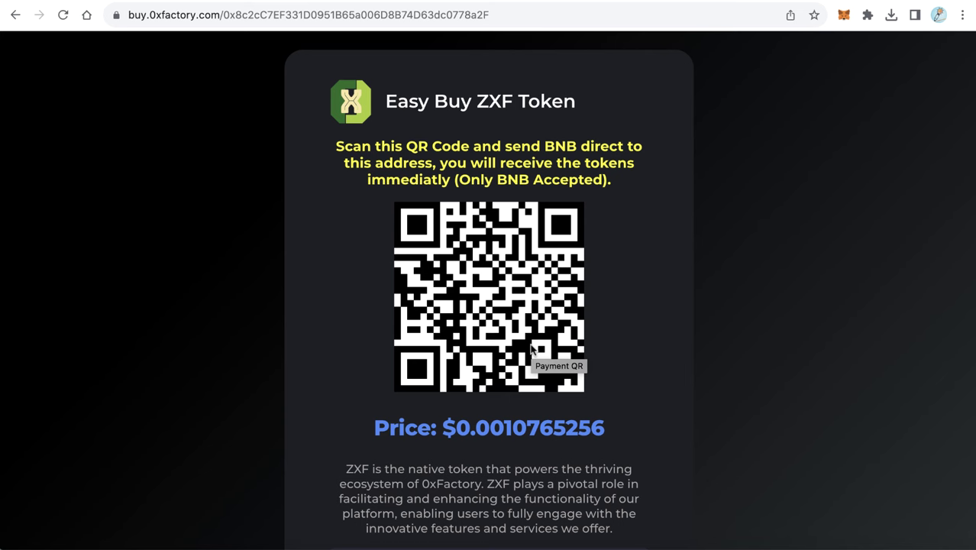
{"action": "scroll", "coordinate": [531, 350], "scroll_direction": "down", "scroll_amount": 5}
{"action": "scroll", "coordinate": [531, 350], "scroll_direction": "up", "scroll_amount": 5}
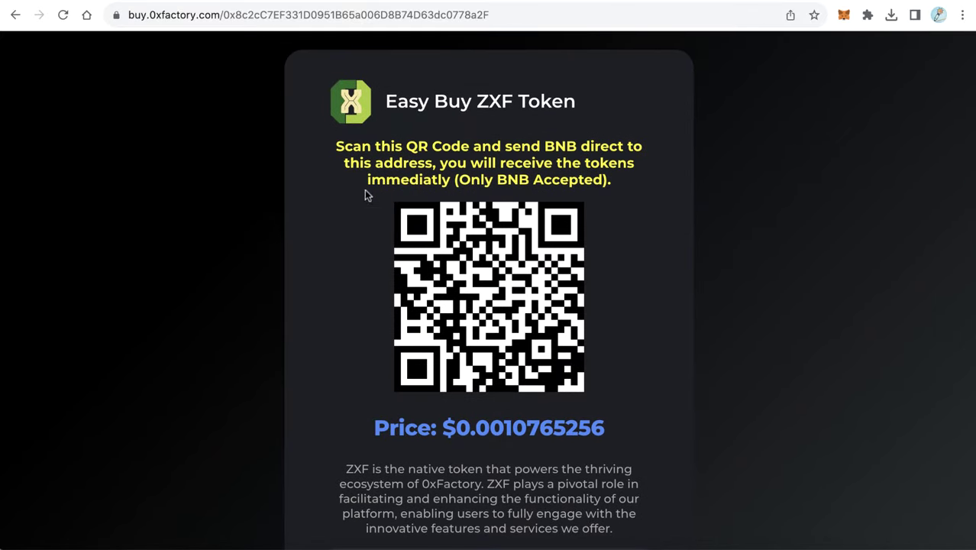
{"action": "left_click", "coordinate": [497, 15]}
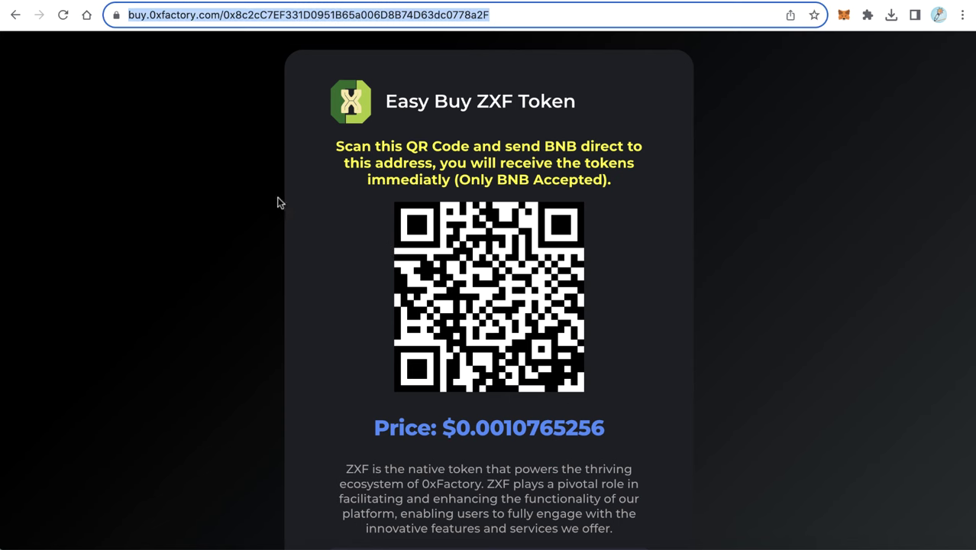
{"action": "left_click", "coordinate": [319, 211]}
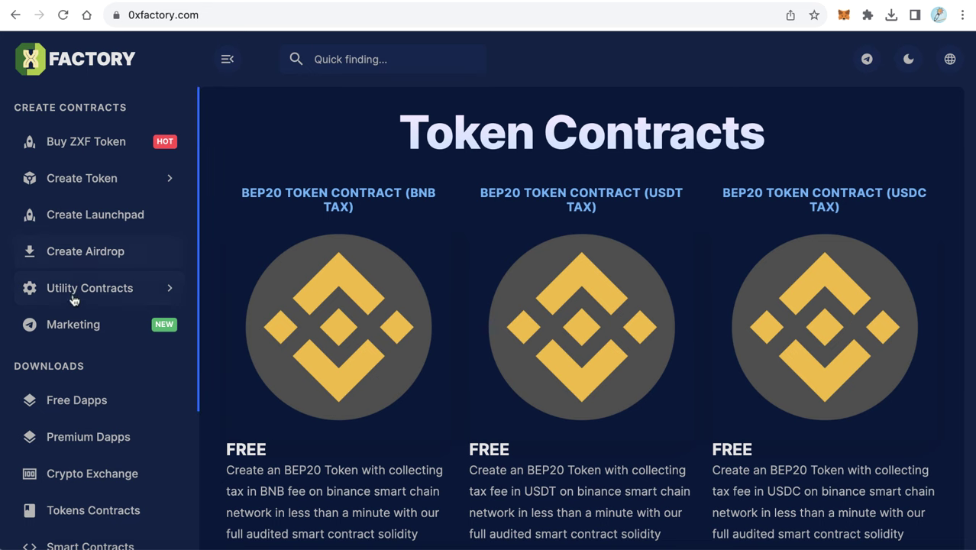
Expand Utility Contracts in the sidebar and open the Easy Buy contract form
{"action": "left_click", "coordinate": [123, 294]}
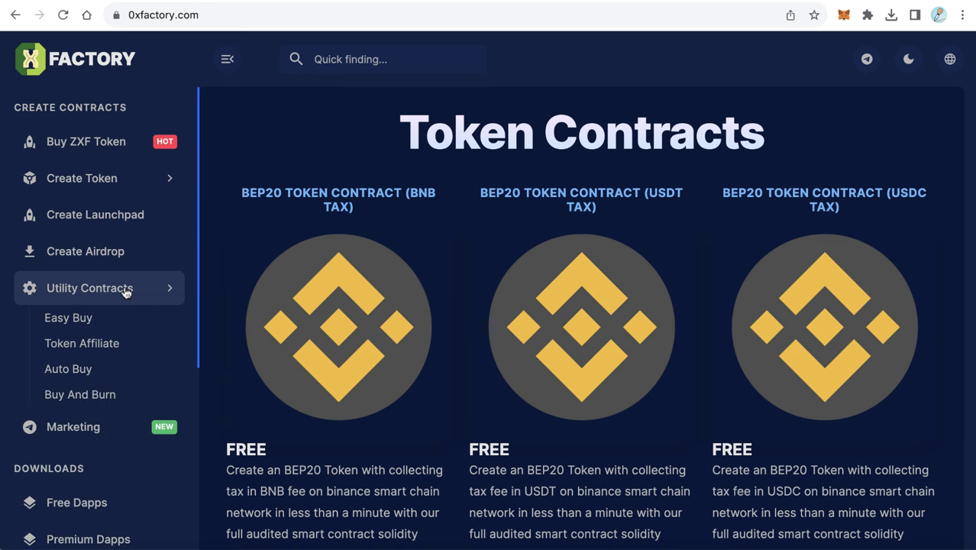
{"action": "left_click", "coordinate": [50, 326]}
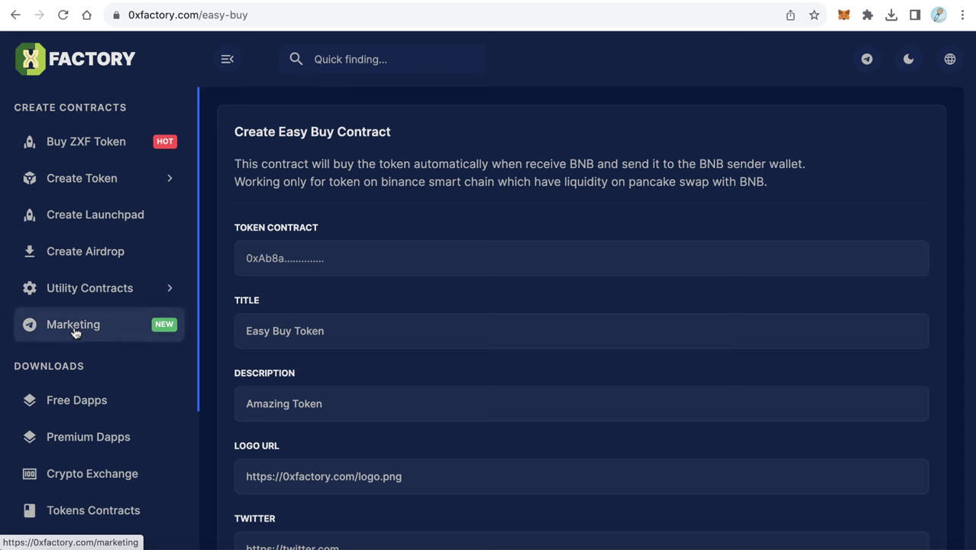
{"action": "scroll", "coordinate": [603, 329], "scroll_direction": "down", "scroll_amount": 5}
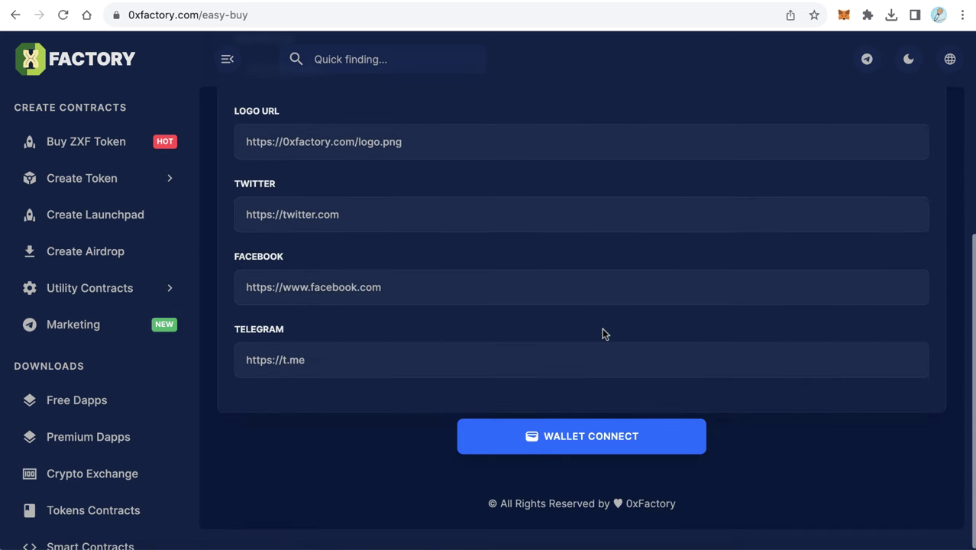
{"action": "scroll", "coordinate": [602, 330], "scroll_direction": "up", "scroll_amount": 5}
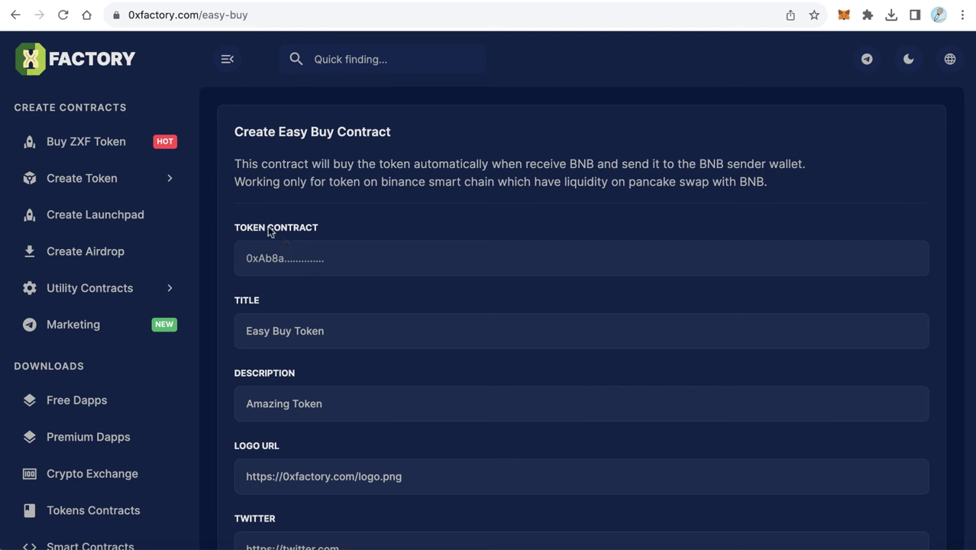
{"action": "left_click_drag", "start_coordinate": [328, 226], "coordinate": [235, 229]}
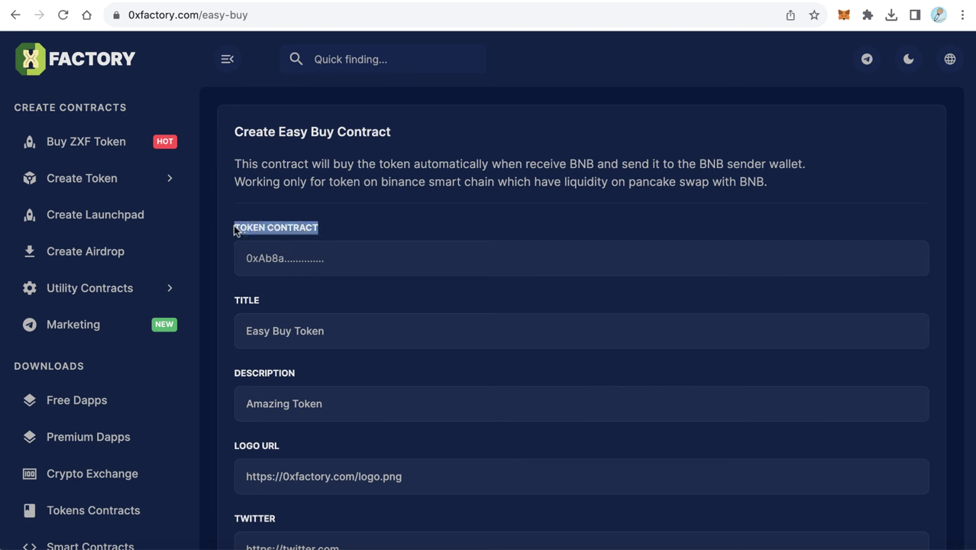
{"action": "left_click", "coordinate": [364, 231]}
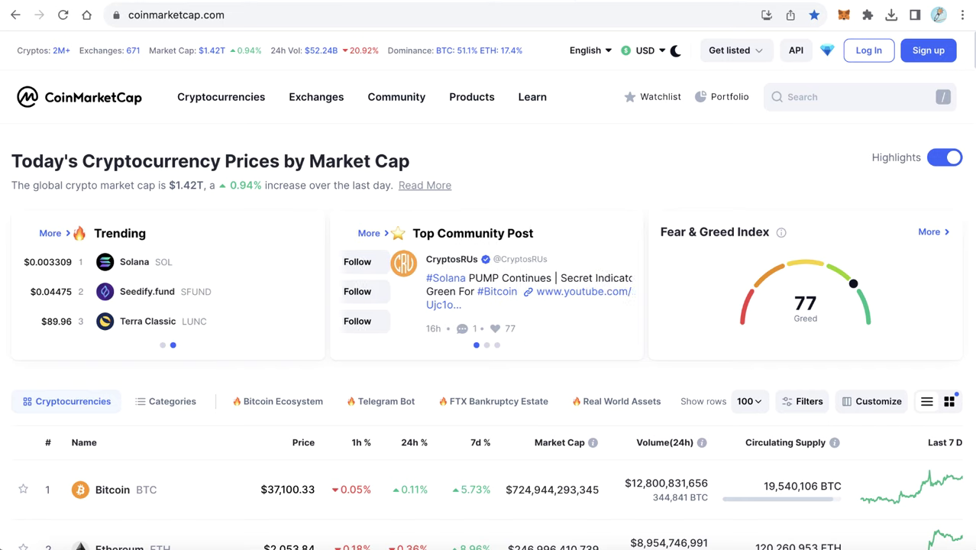
Open Dogecoin on CoinMarketCap and follow its BNB Smart Chain (BEP20) contract link to BscScan
{"action": "scroll", "coordinate": [456, 169], "scroll_direction": "down", "scroll_amount": 3}
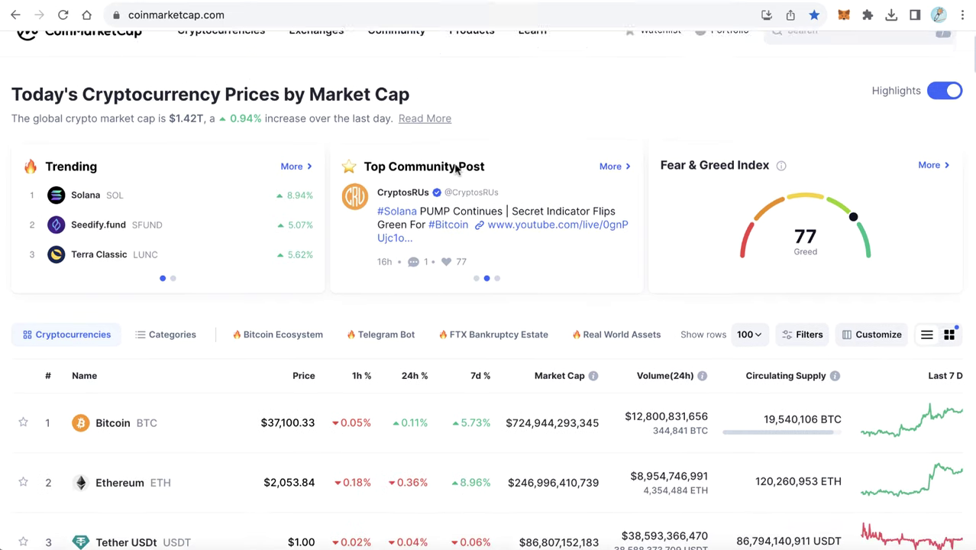
{"action": "scroll", "coordinate": [456, 170], "scroll_direction": "down", "scroll_amount": 5}
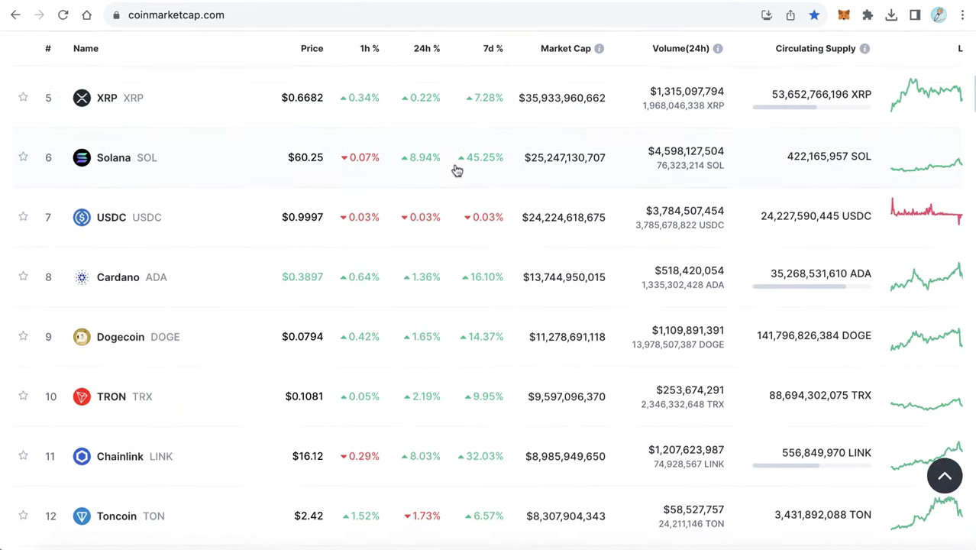
{"action": "left_click", "coordinate": [120, 324]}
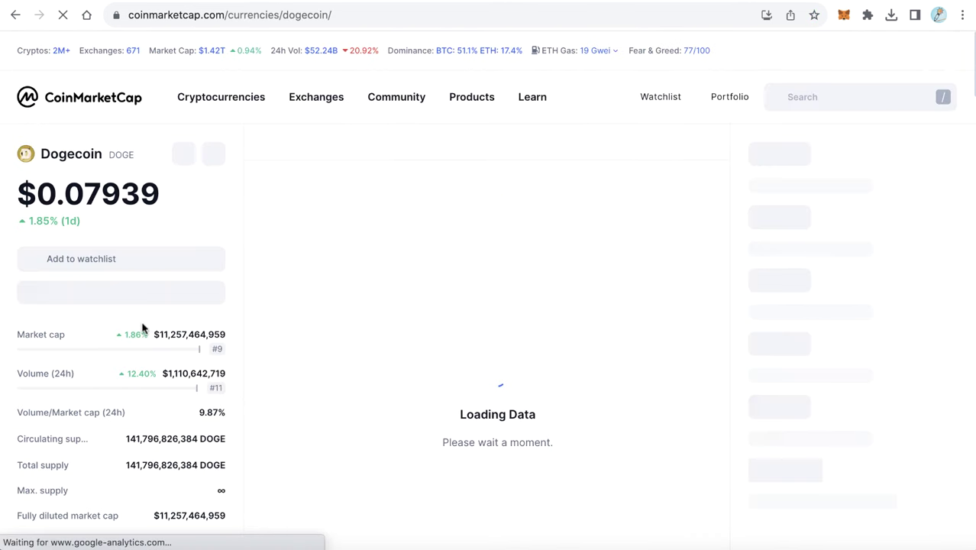
{"action": "scroll", "coordinate": [141, 327], "scroll_direction": "down", "scroll_amount": 4}
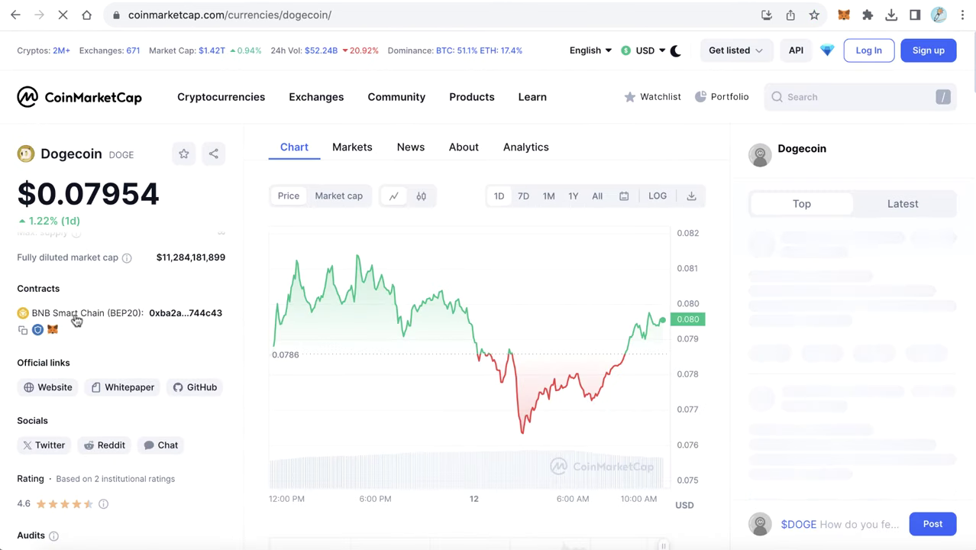
{"action": "left_click", "coordinate": [87, 319]}
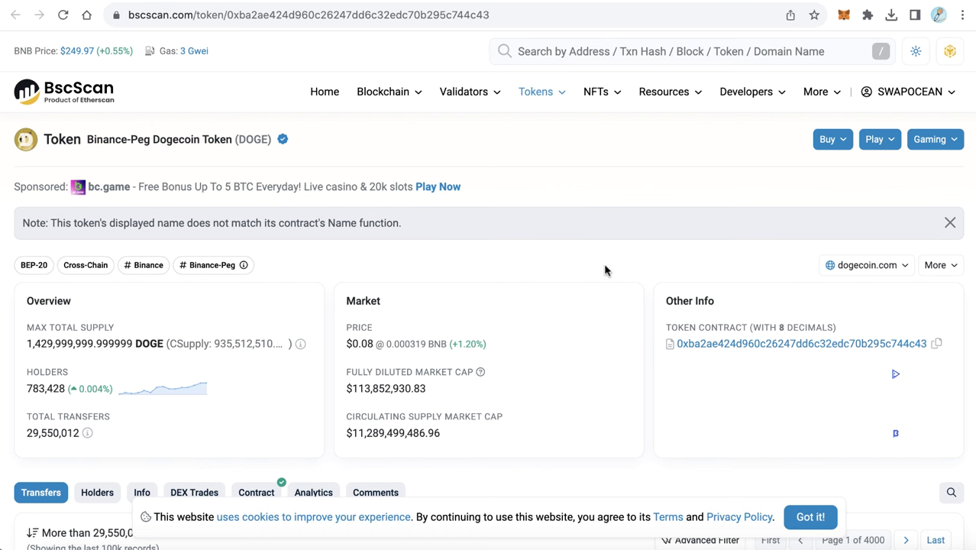
Copy the Binance-Peg DOGE token contract address on BscScan and go back to the 0xFactory tab
{"action": "scroll", "coordinate": [604, 263], "scroll_direction": "down", "scroll_amount": 2}
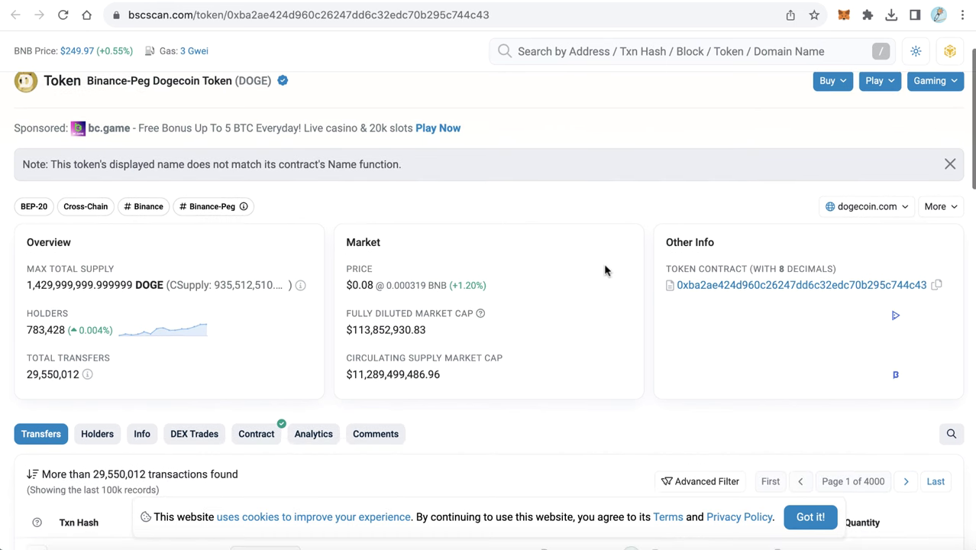
{"action": "left_click", "coordinate": [936, 285]}
{"action": "scroll", "coordinate": [342, 203], "scroll_direction": "up", "scroll_amount": 1}
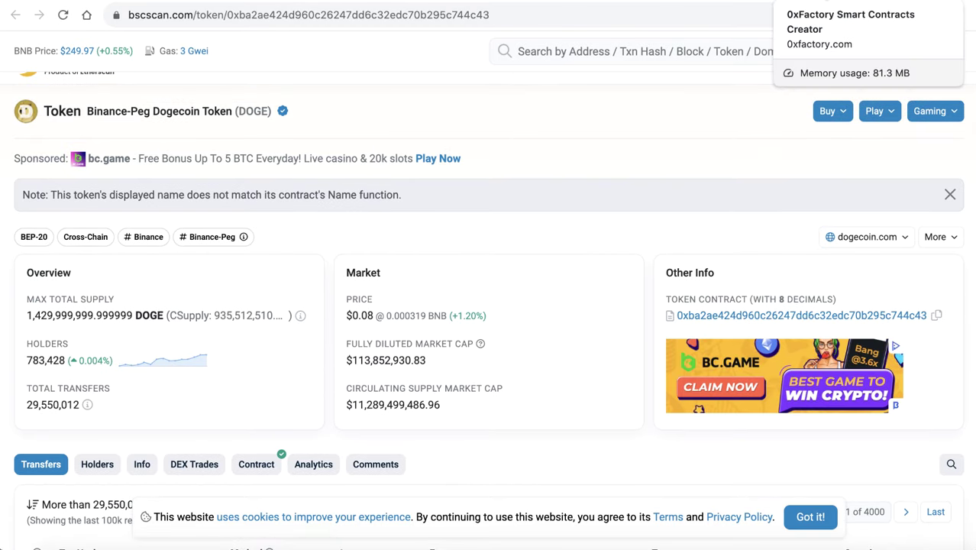
{"action": "left_click", "coordinate": [666, 27]}
Paste the Dogecoin BSC token address into the Token Contract field
{"action": "left_click", "coordinate": [334, 269]}
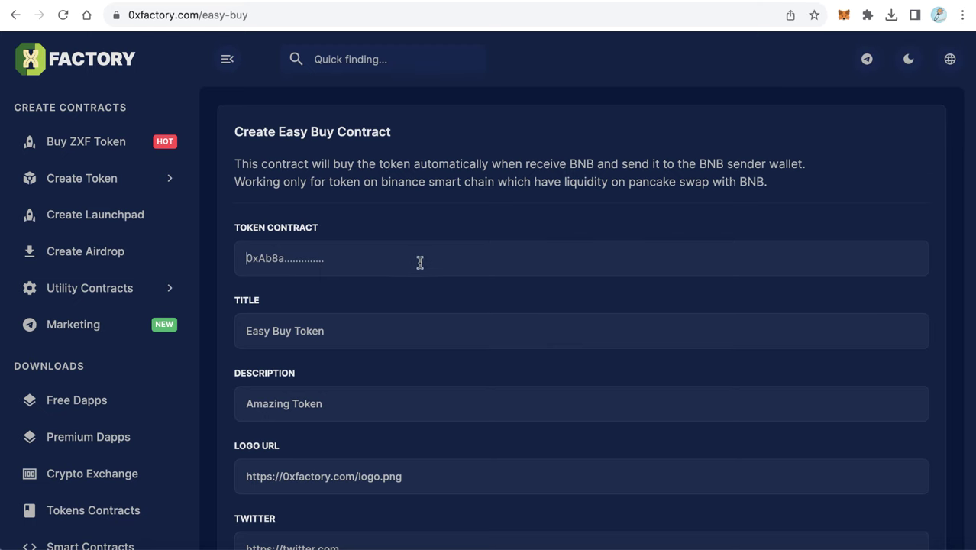
{"action": "key", "text": "ctrl+v"}
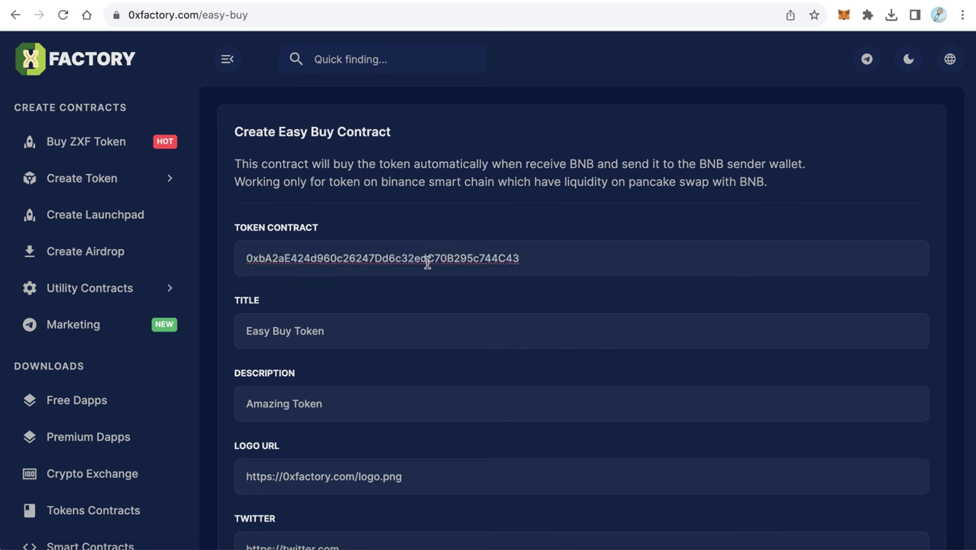
{"action": "left_click", "coordinate": [424, 284]}
{"action": "left_click", "coordinate": [577, 262]}
{"action": "scroll", "coordinate": [543, 294], "scroll_direction": "down", "scroll_amount": 1}
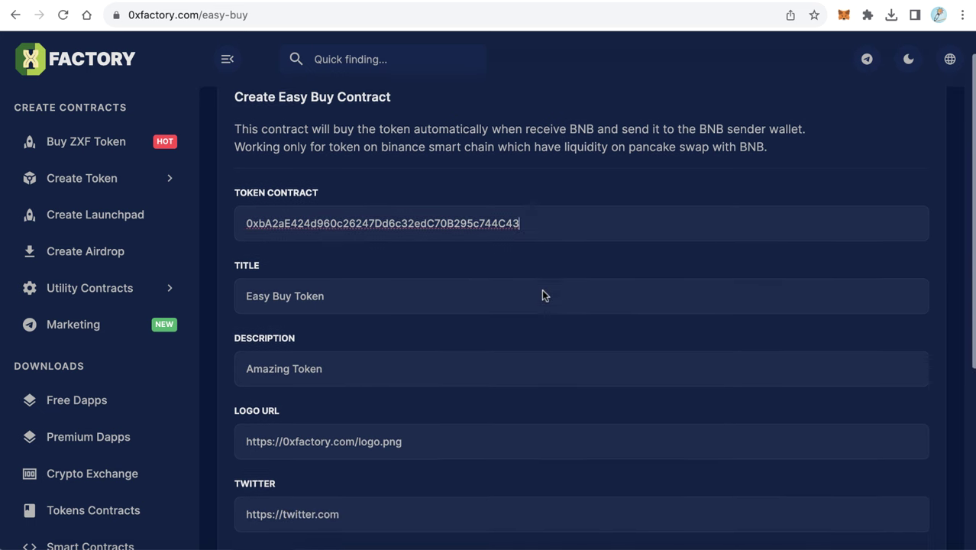
{"action": "left_click_drag", "start_coordinate": [235, 258], "coordinate": [273, 266]}
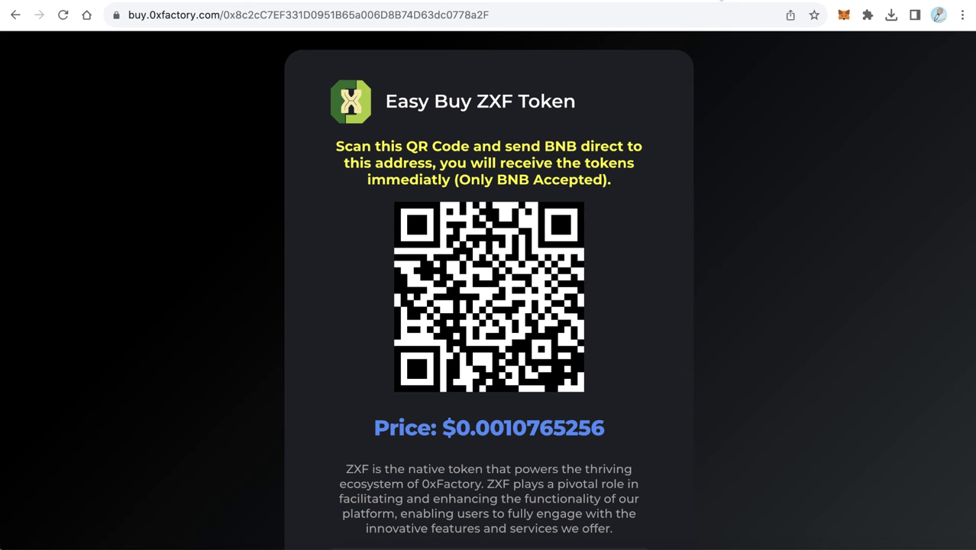
Change the title to 'Easy Buy DogeCoin'
{"action": "left_click_drag", "start_coordinate": [399, 103], "coordinate": [565, 113]}
{"action": "left_click", "coordinate": [492, 112]}
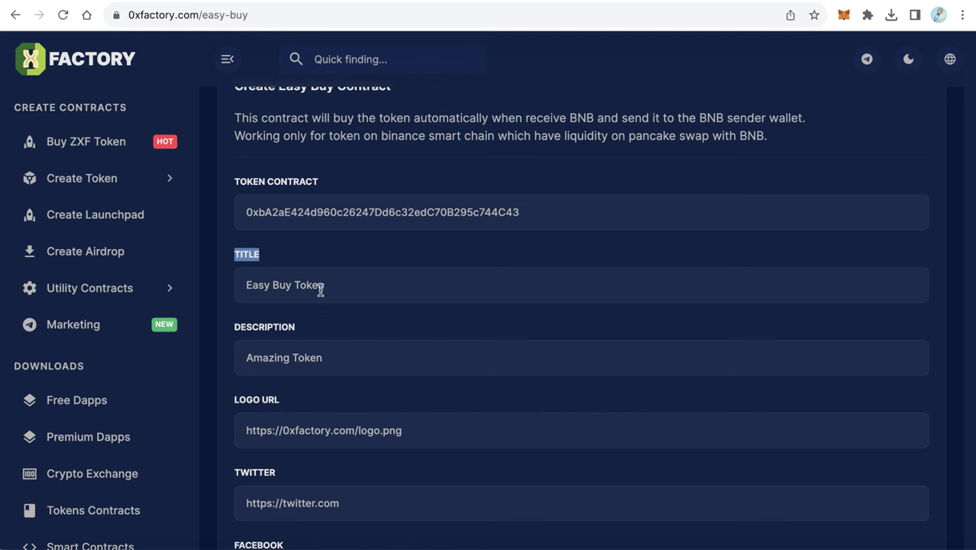
{"action": "double_click", "coordinate": [321, 287]}
{"action": "type", "text": "Go"}
{"action": "key", "text": "BackSpace"}
{"action": "key", "text": "BackSpace"}
{"action": "type", "text": "DogeCoin"}
Change the description to 'Buy Amazing DogeCoin'
{"action": "scroll", "coordinate": [454, 372], "scroll_direction": "down", "scroll_amount": 1}
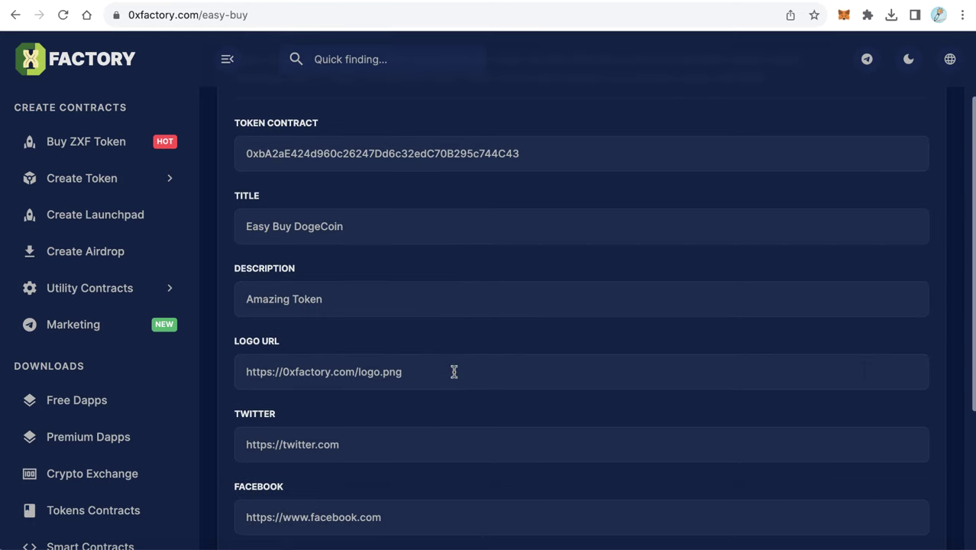
{"action": "double_click", "coordinate": [299, 299]}
{"action": "scroll", "coordinate": [373, 279], "scroll_direction": "down", "scroll_amount": 1}
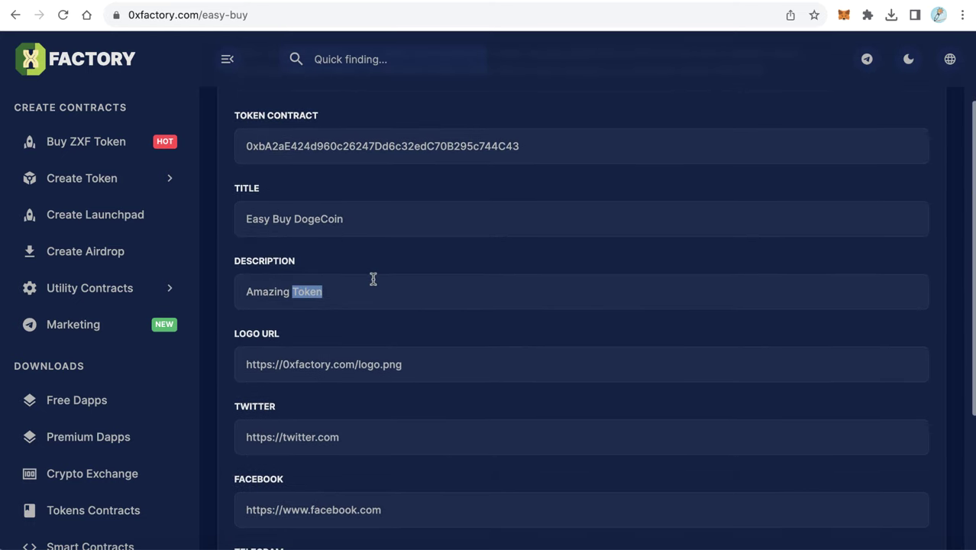
{"action": "left_click", "coordinate": [355, 291]}
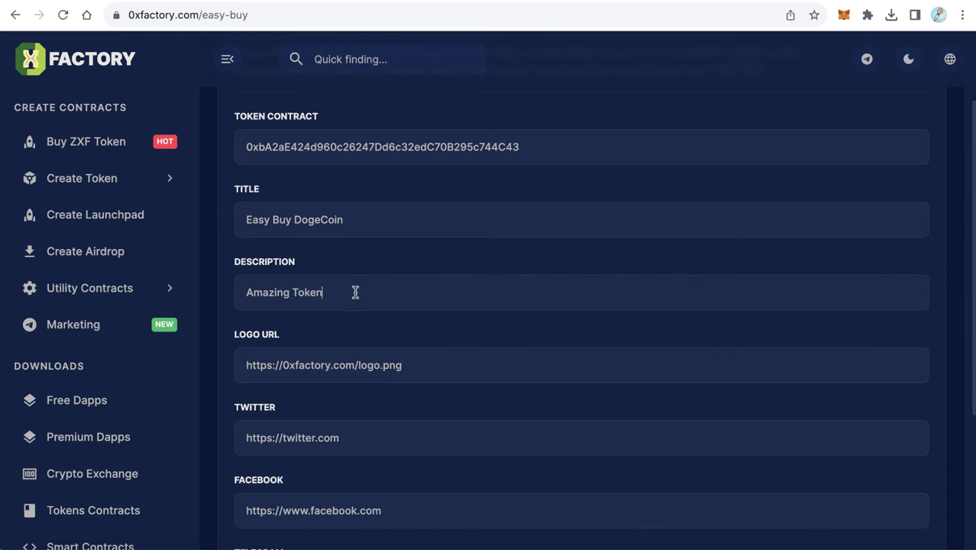
{"action": "type", "text": "Buy"}
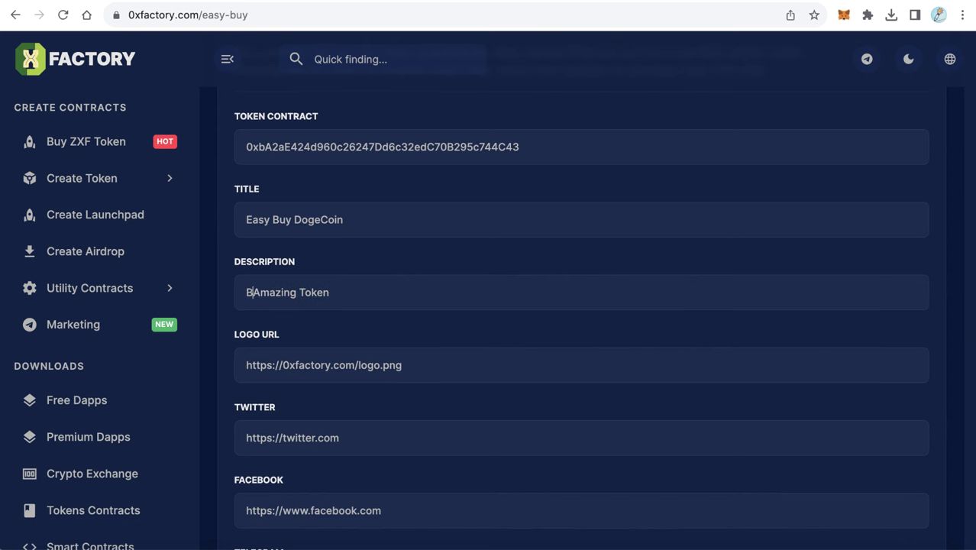
{"action": "double_click", "coordinate": [324, 292]}
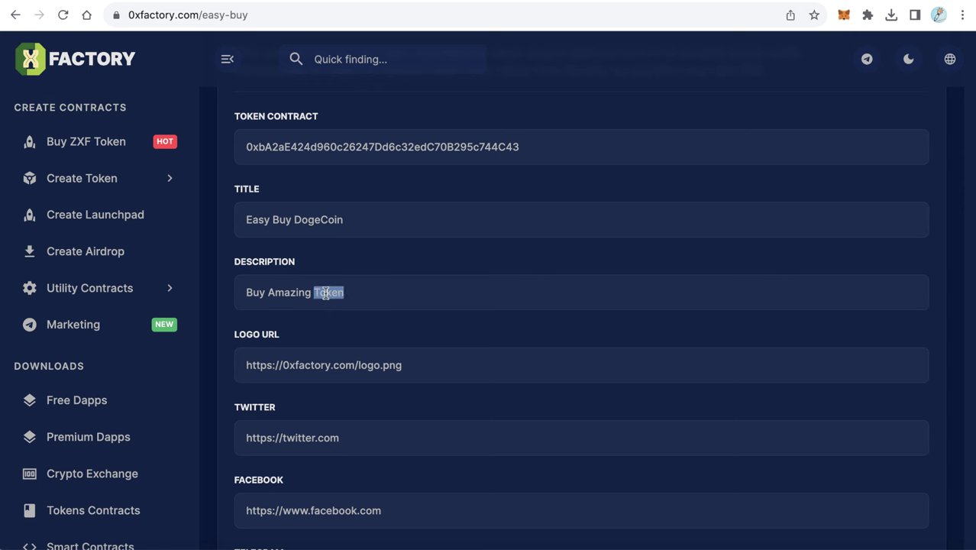
{"action": "type", "text": "DogeCoin"}
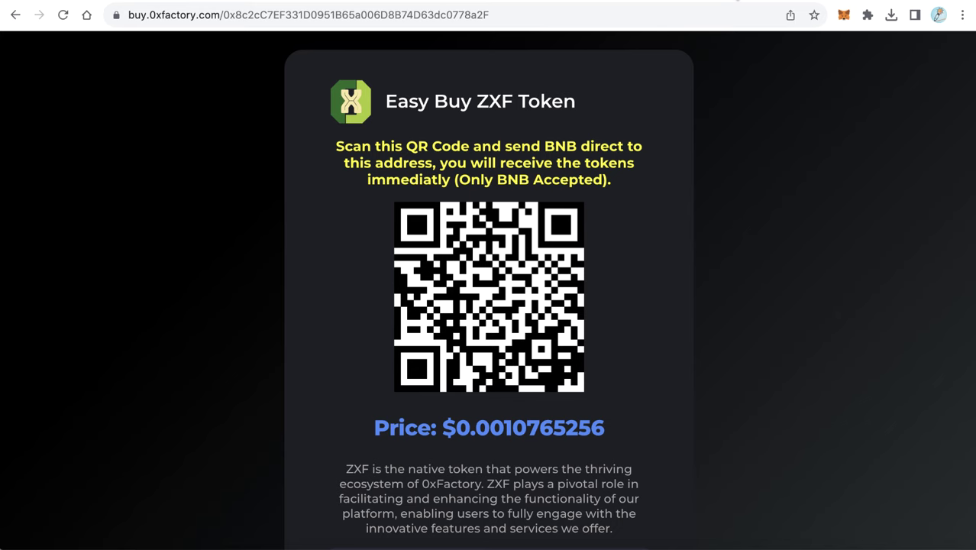
{"action": "scroll", "coordinate": [503, 456], "scroll_direction": "down", "scroll_amount": 2}
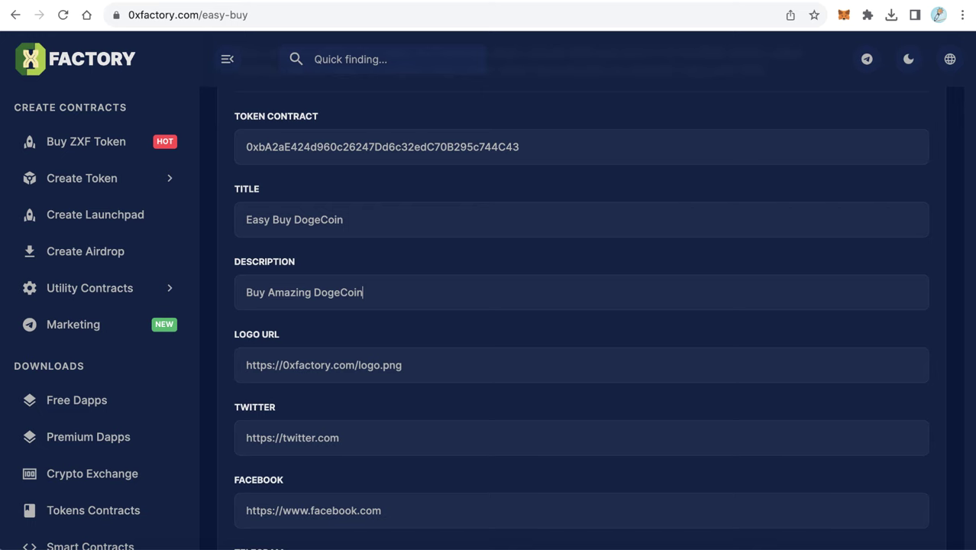
{"action": "scroll", "coordinate": [458, 317], "scroll_direction": "down", "scroll_amount": 2}
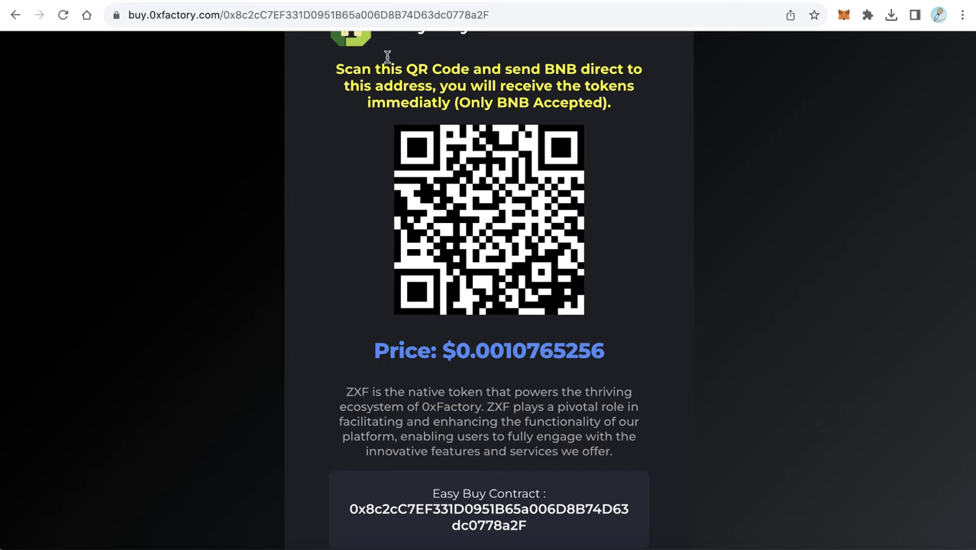
Copy the Dogecoin logo's image address from CoinMarketCap and paste it into Logo URL
{"action": "scroll", "coordinate": [388, 57], "scroll_direction": "up", "scroll_amount": 2}
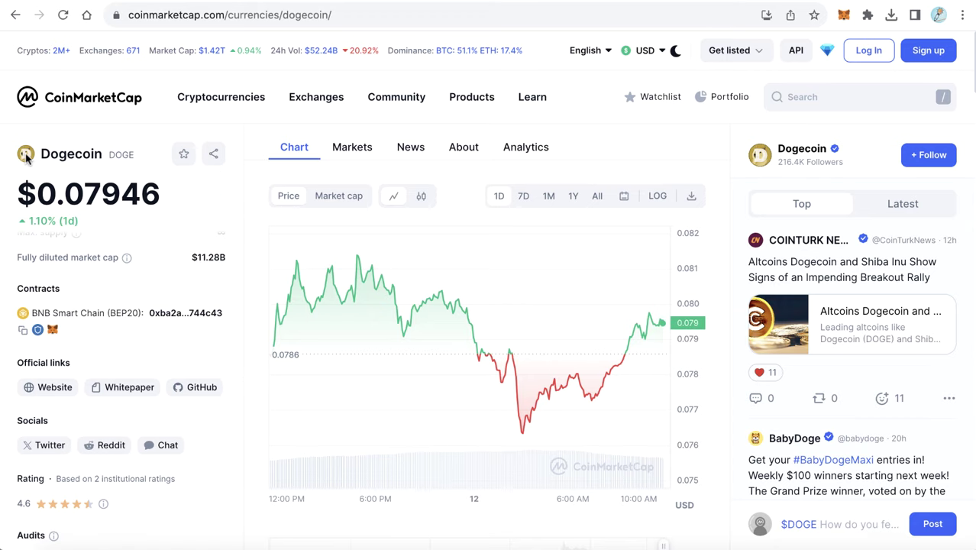
{"action": "right_click", "coordinate": [26, 157]}
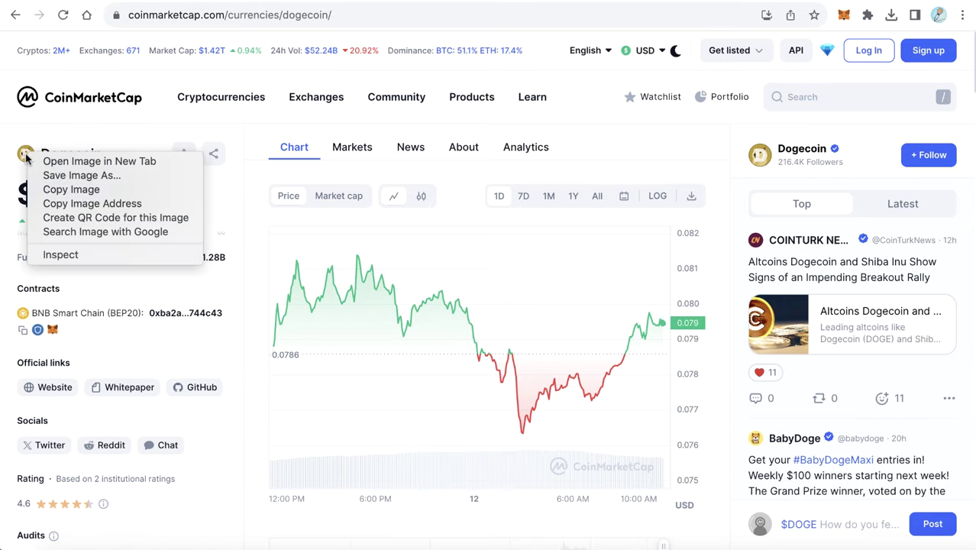
{"action": "left_click", "coordinate": [67, 203]}
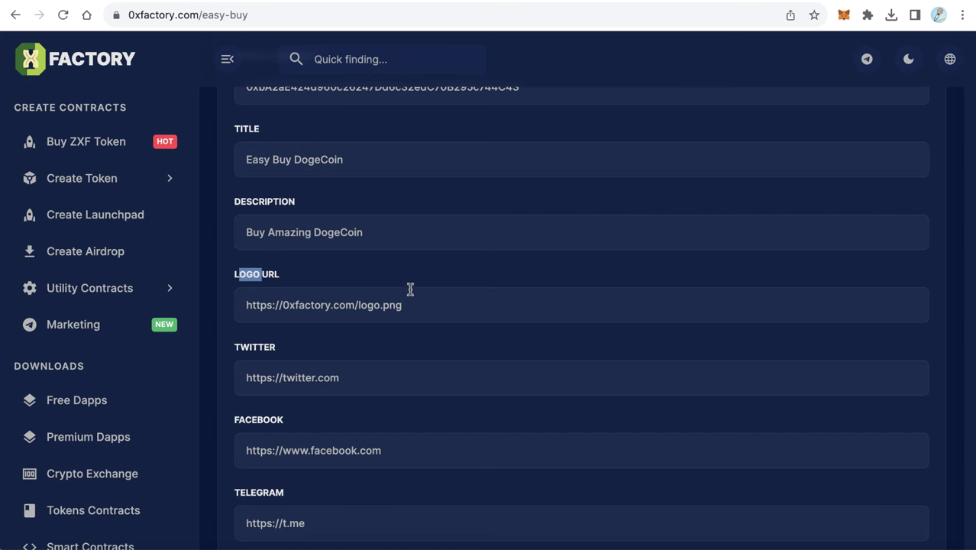
{"action": "left_click_drag", "start_coordinate": [384, 305], "coordinate": [444, 302]}
{"action": "triple_click", "coordinate": [443, 302]}
{"action": "key", "text": "super+v"}
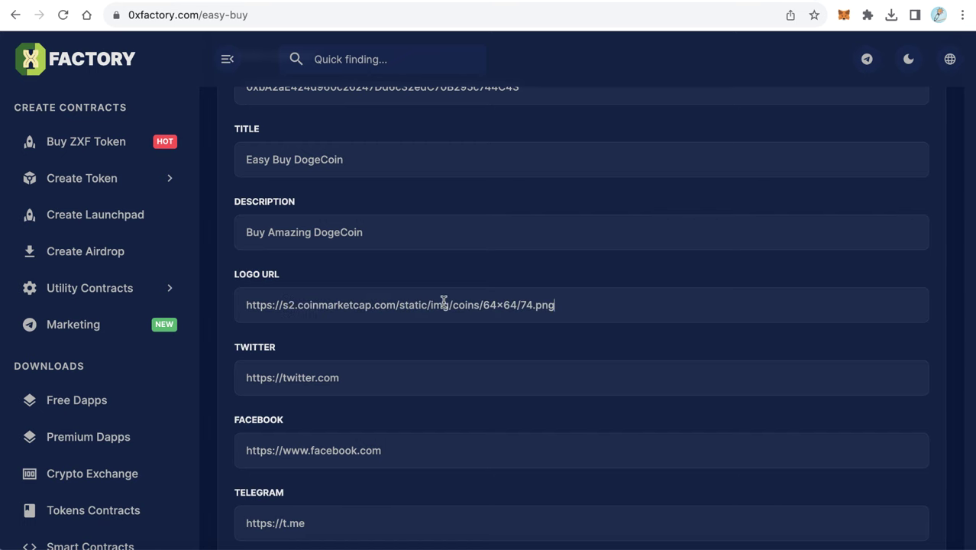
Look over the Twitter and Facebook social link fields
{"action": "scroll", "coordinate": [442, 334], "scroll_direction": "down", "scroll_amount": 2}
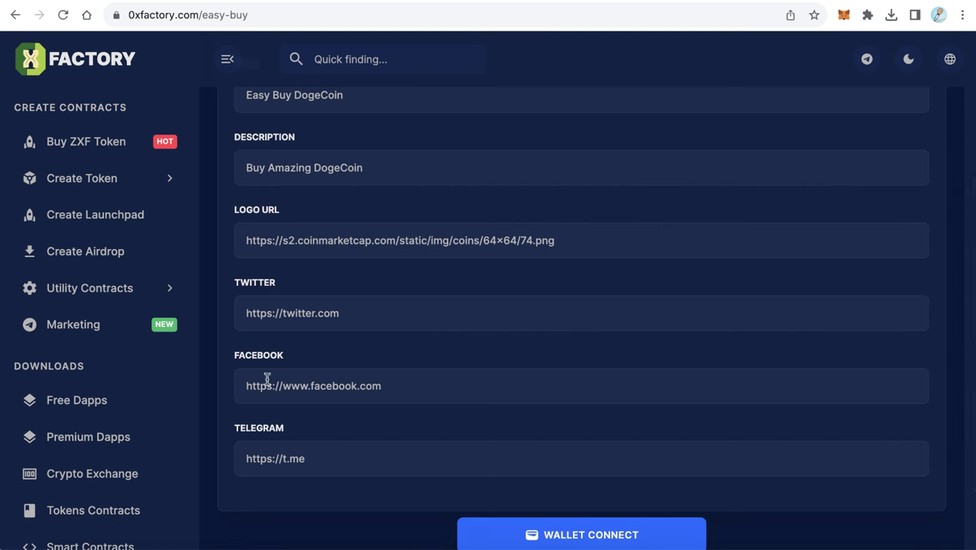
{"action": "left_click", "coordinate": [371, 322]}
{"action": "left_click", "coordinate": [425, 393]}
{"action": "left_click", "coordinate": [378, 320]}
{"action": "scroll", "coordinate": [474, 412], "scroll_direction": "down", "scroll_amount": 2}
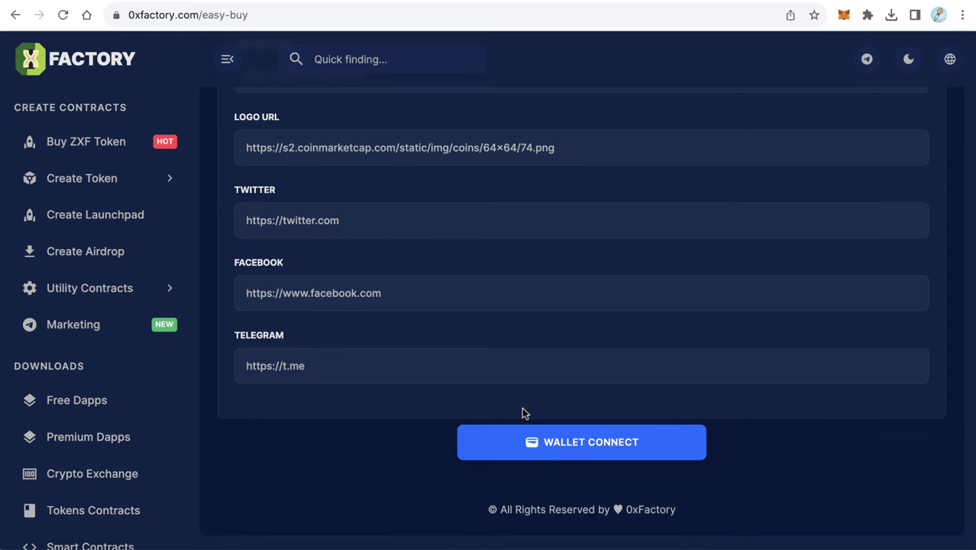
Connect the MetaMask wallet account and deploy the Easy Buy contract, confirming the transaction fee
{"action": "left_click", "coordinate": [591, 443]}
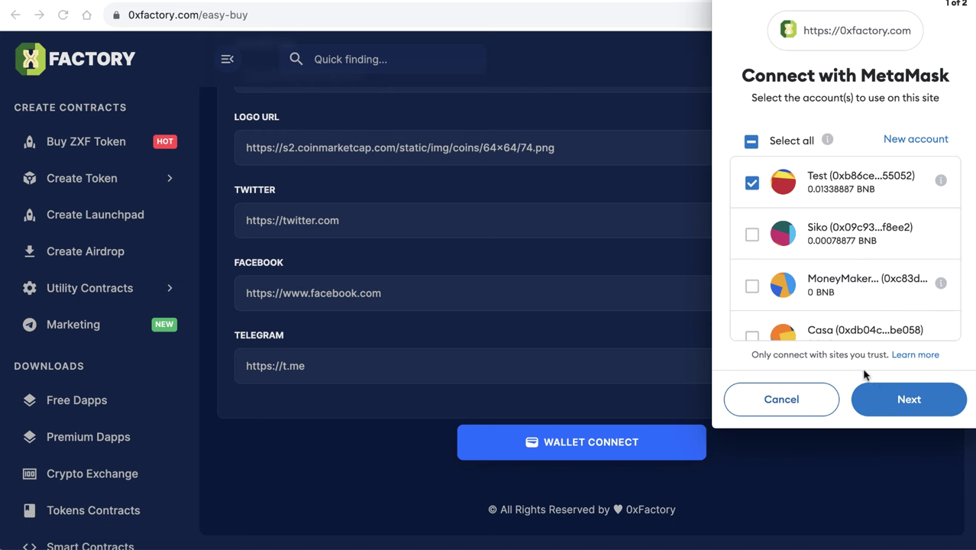
{"action": "left_click", "coordinate": [895, 401]}
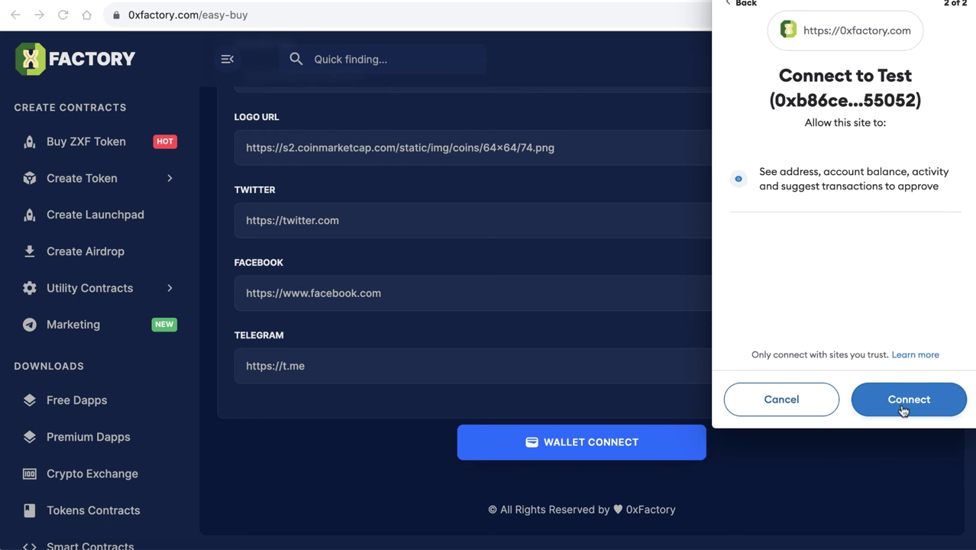
{"action": "left_click", "coordinate": [902, 406]}
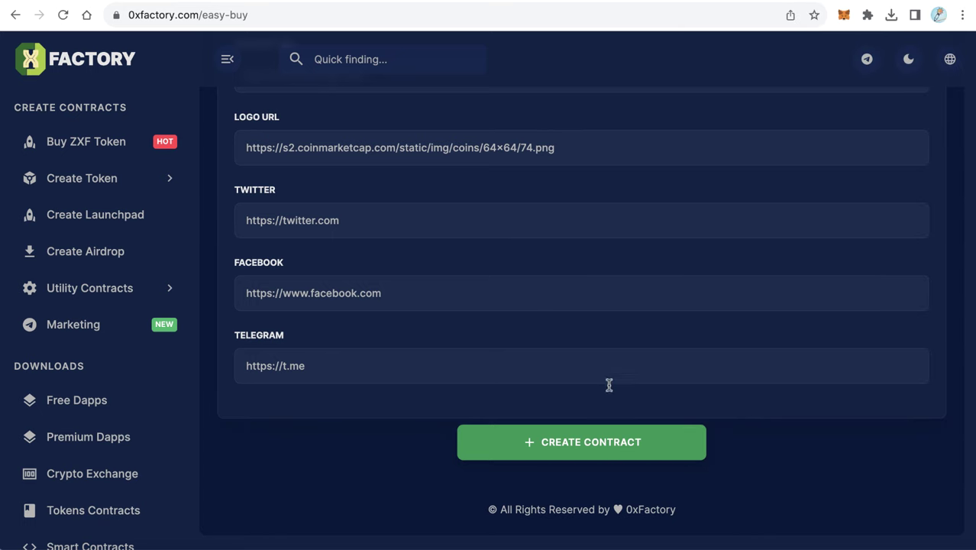
{"action": "left_click", "coordinate": [594, 451]}
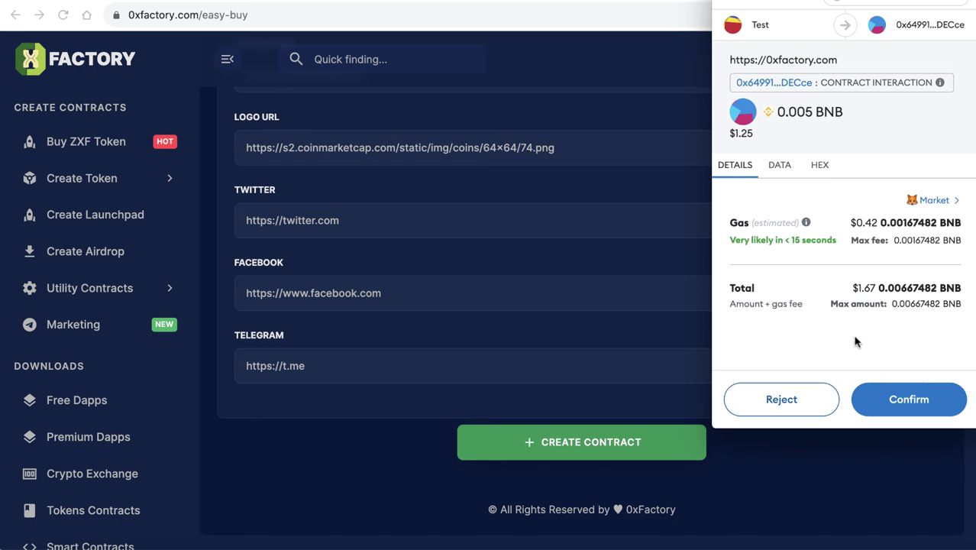
{"action": "left_click", "coordinate": [902, 410]}
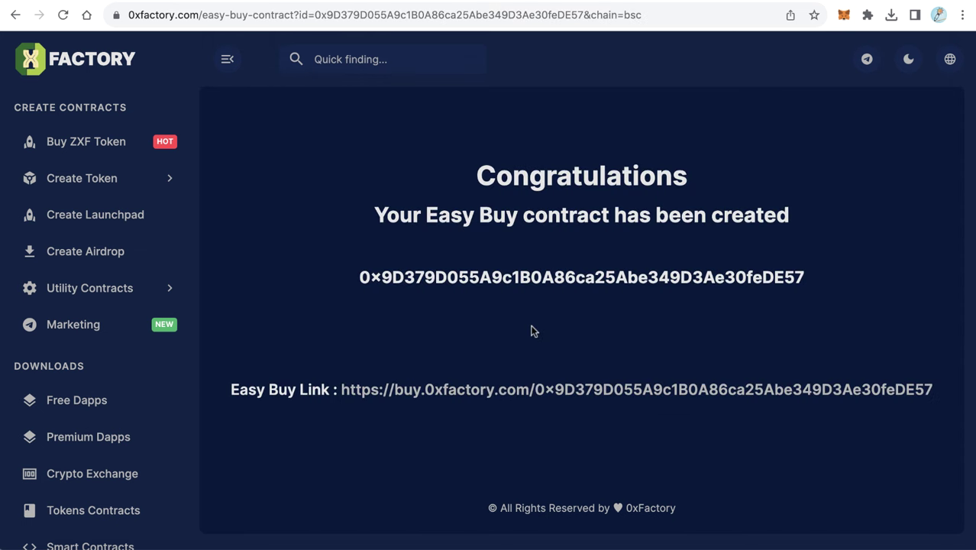
Open the buy.0xfactory.com Easy Buy link listed under the new contract address
{"action": "left_click_drag", "start_coordinate": [826, 281], "coordinate": [340, 279]}
{"action": "left_click", "coordinate": [430, 325]}
{"action": "left_click_drag", "start_coordinate": [933, 389], "coordinate": [339, 392]}
{"action": "left_click", "coordinate": [466, 354]}
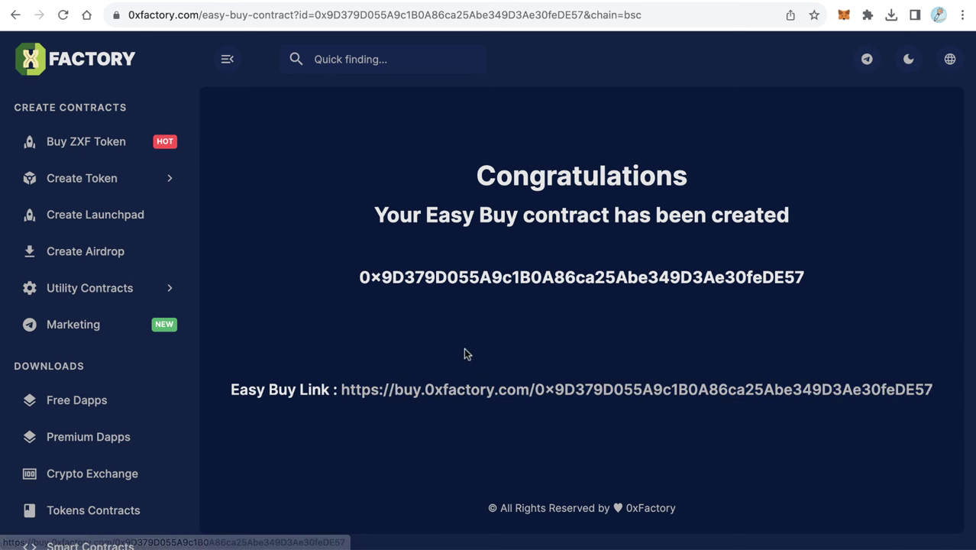
{"action": "left_click", "coordinate": [511, 391]}
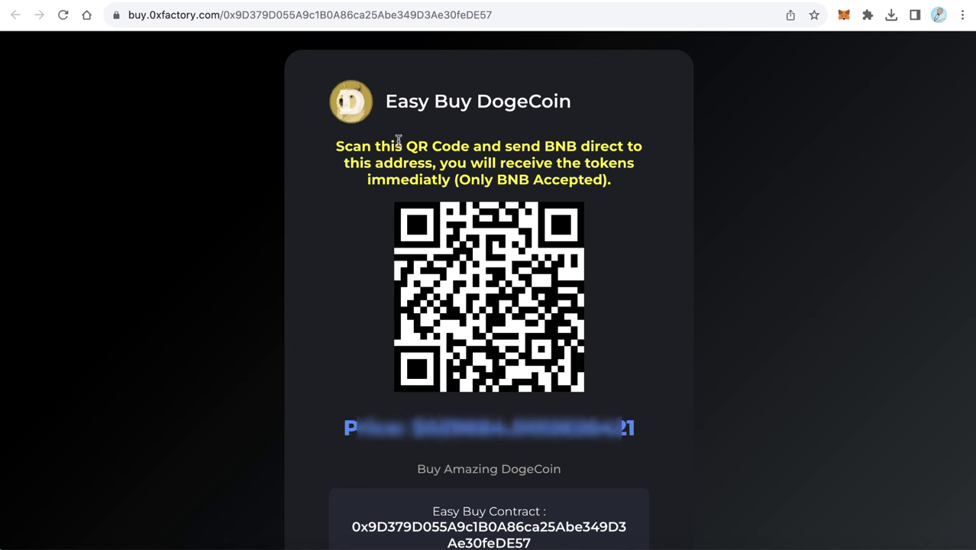
Review the Easy Buy DogeCoin buy page, its BNB instructions and web address
{"action": "left_click_drag", "start_coordinate": [385, 102], "coordinate": [665, 211]}
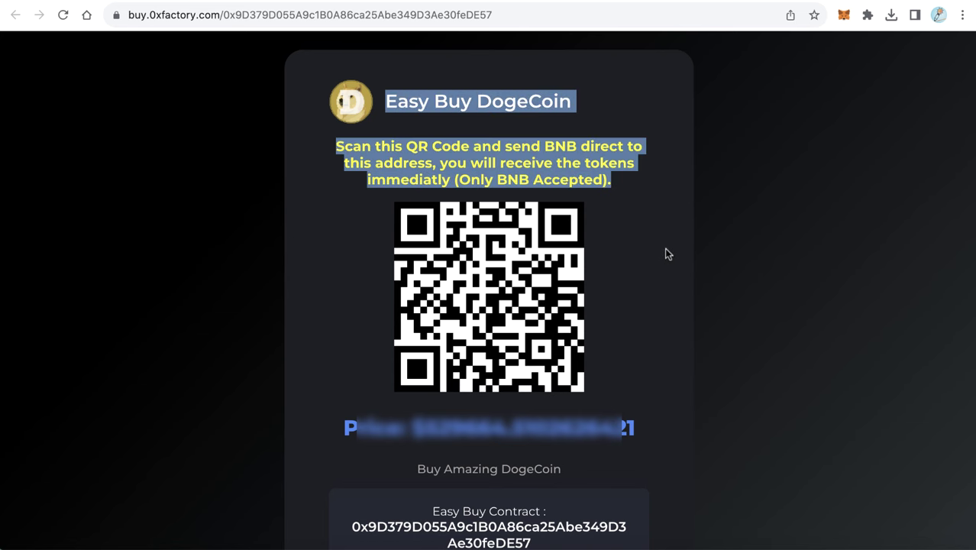
{"action": "left_click", "coordinate": [648, 230]}
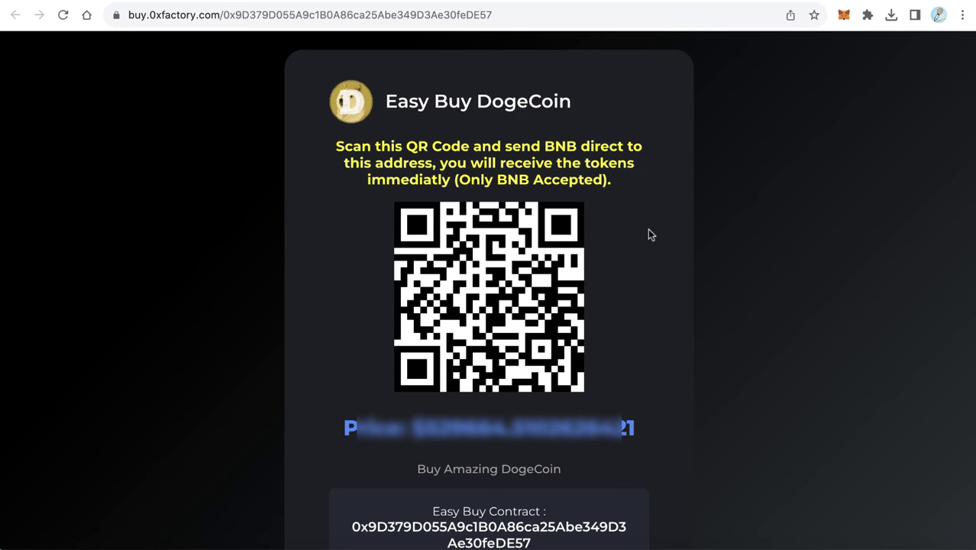
{"action": "left_click", "coordinate": [523, 15]}
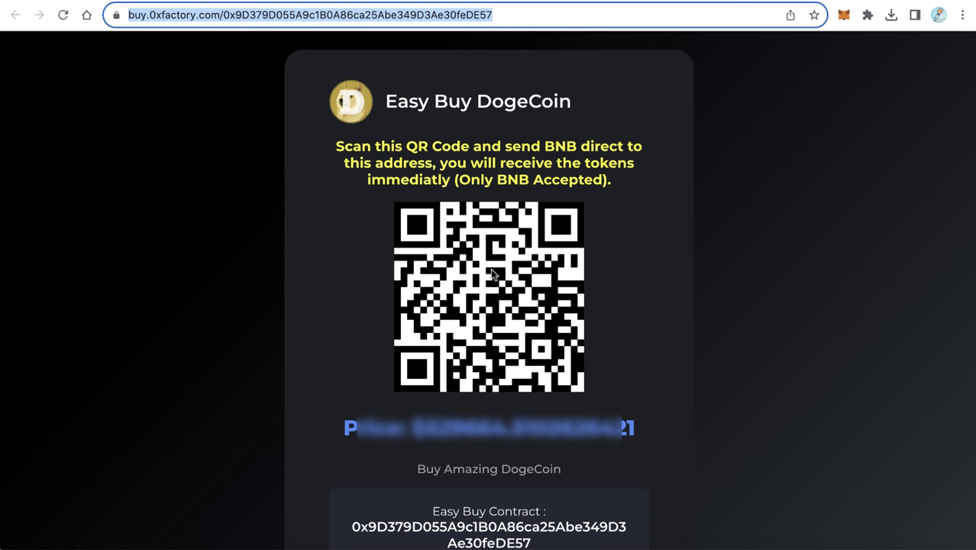
{"action": "double_click", "coordinate": [508, 179]}
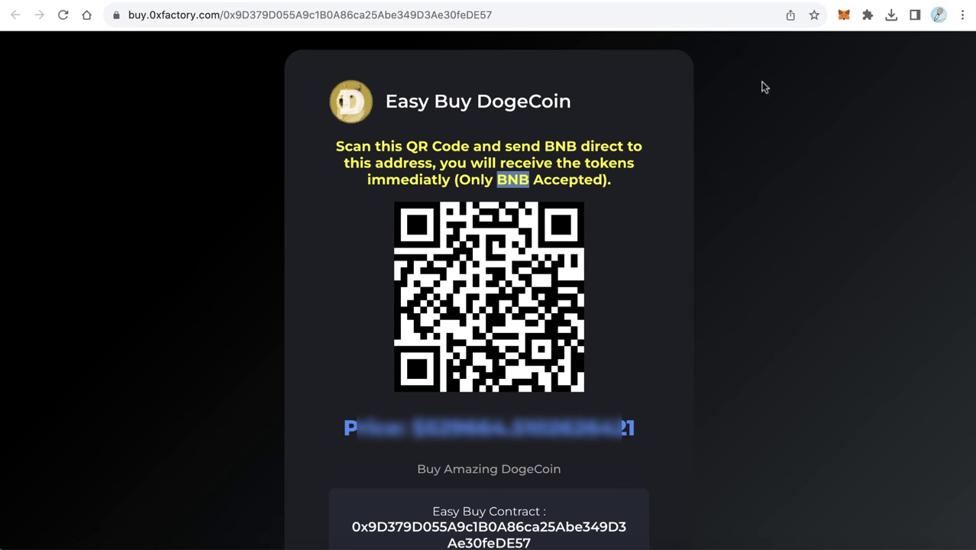
Close the buy page tab to get back to the Congratulations page
{"action": "left_click", "coordinate": [730, 0]}
{"action": "left_click", "coordinate": [705, 198]}
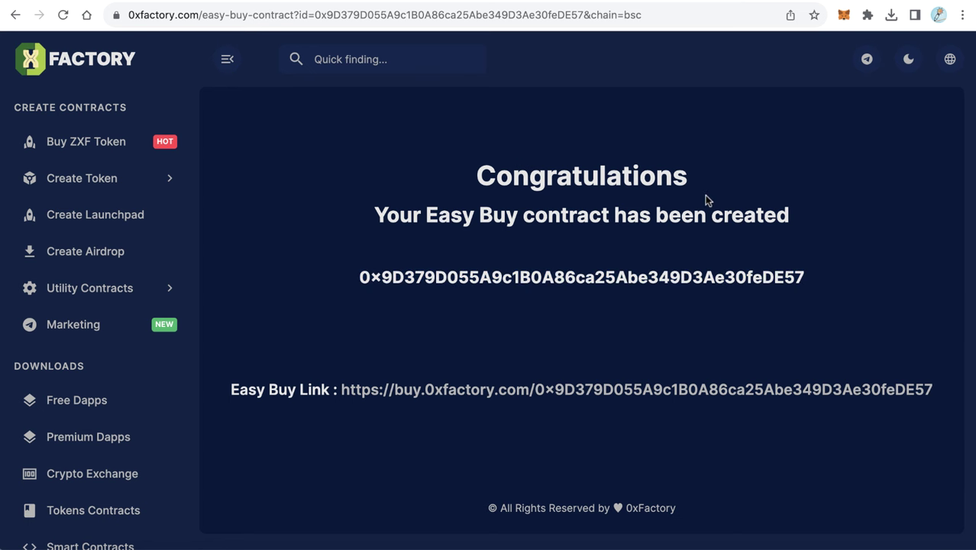
{"action": "left_click", "coordinate": [825, 2]}
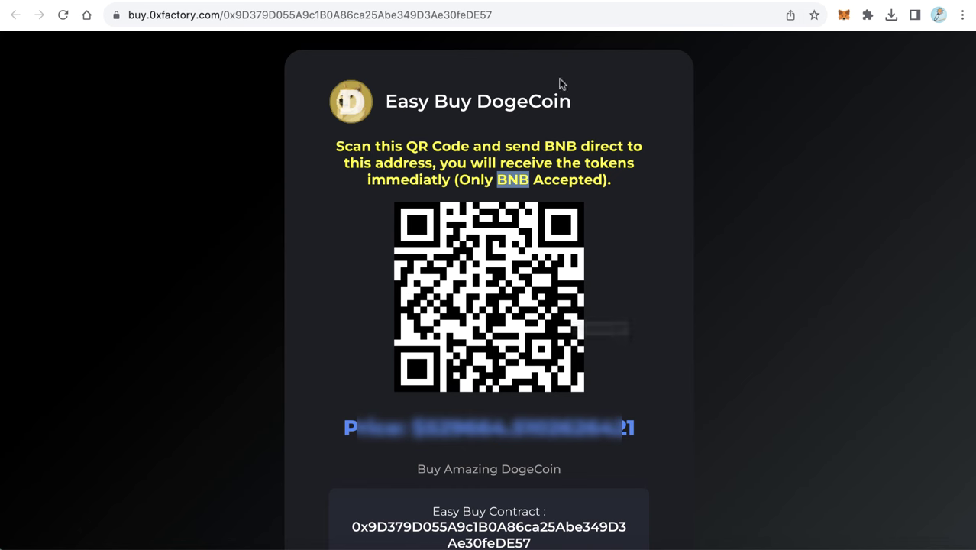
{"action": "left_click", "coordinate": [534, 15]}
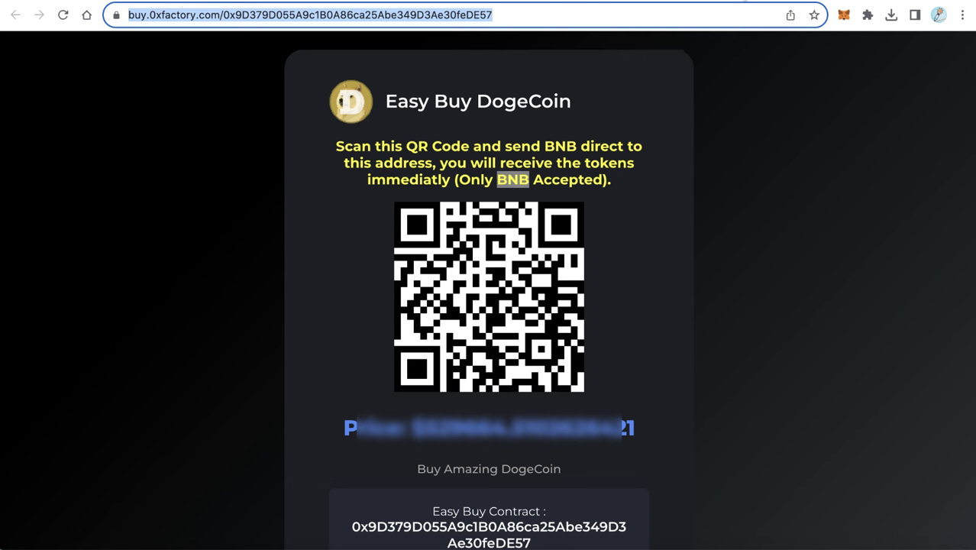
{"action": "key", "text": "super+w"}
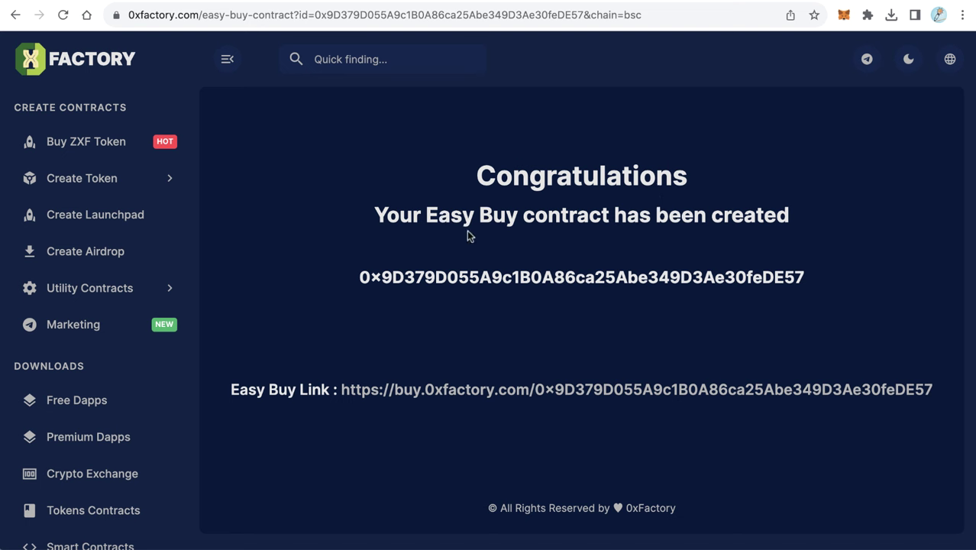
Open the FACTORY logo's home link in a new browser tab
{"action": "left_click_drag", "start_coordinate": [806, 278], "coordinate": [350, 283]}
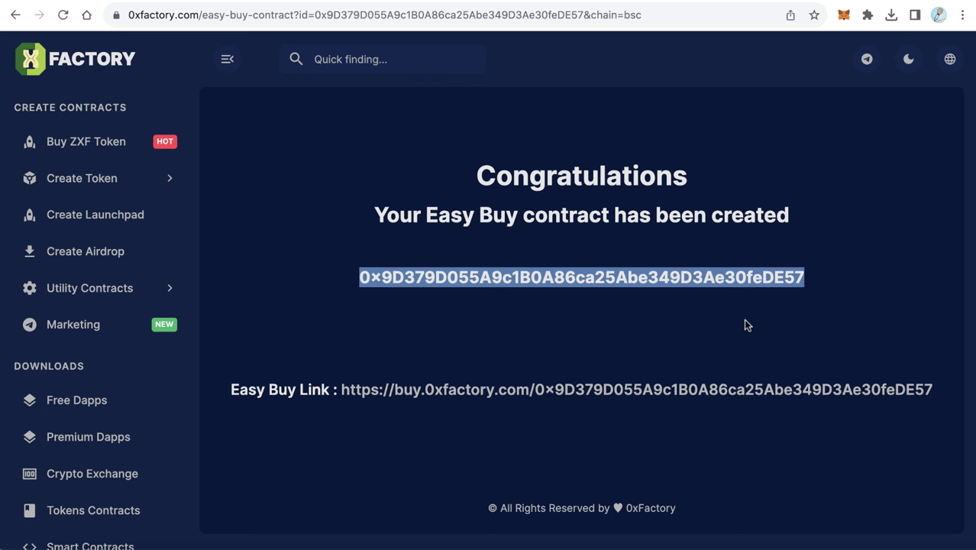
{"action": "left_click", "coordinate": [821, 285]}
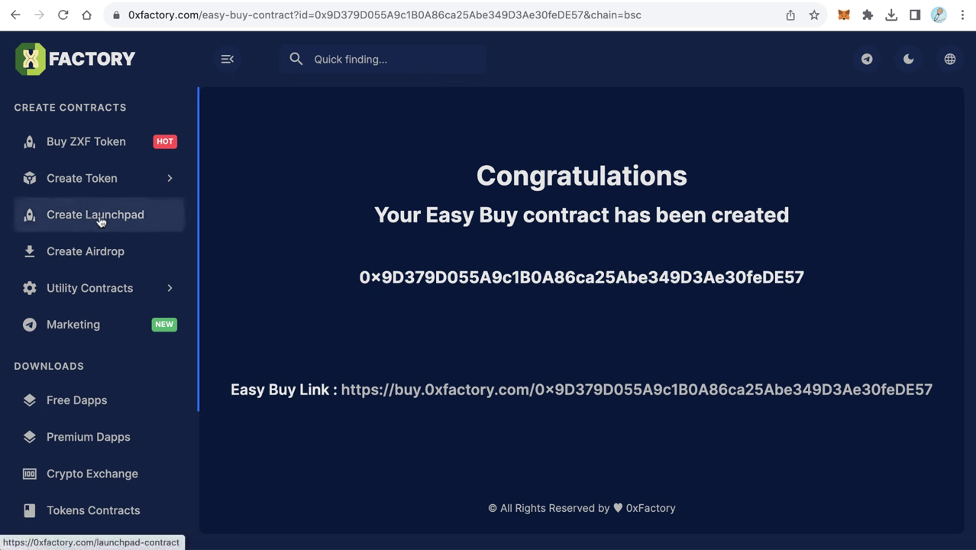
{"action": "right_click", "coordinate": [81, 61]}
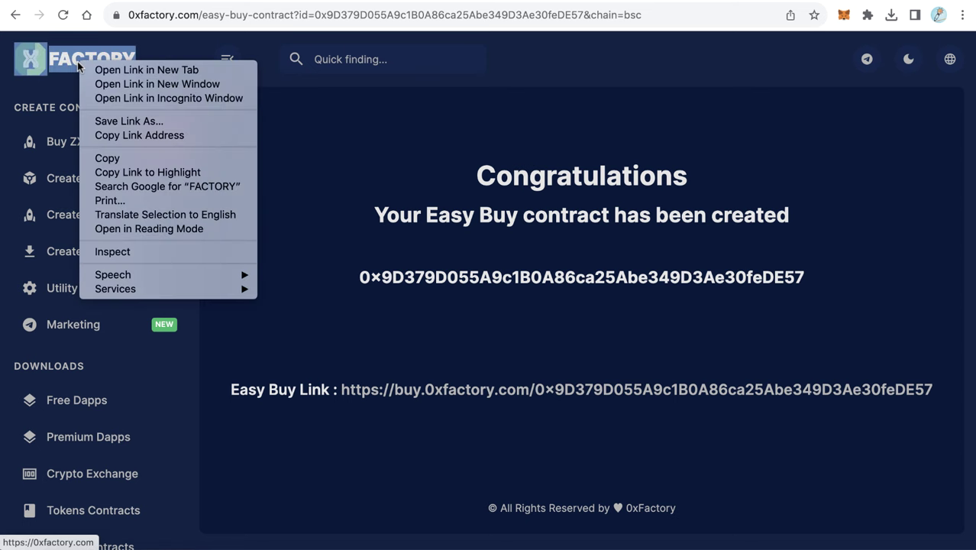
{"action": "left_click", "coordinate": [150, 70]}
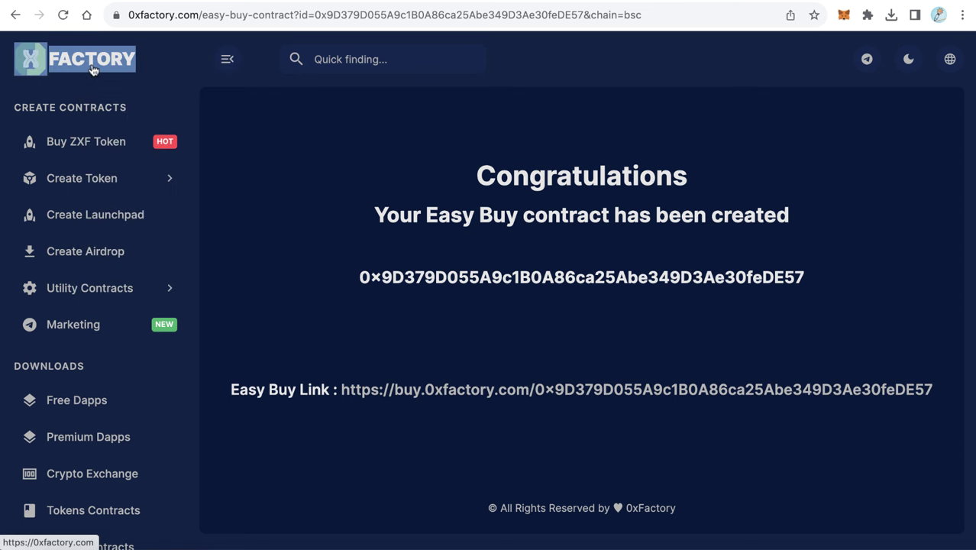
Download EasyBuy.zip from the Easy Buy DApp card on the Free Dapps page
{"action": "key", "text": "ctrl+Tab"}
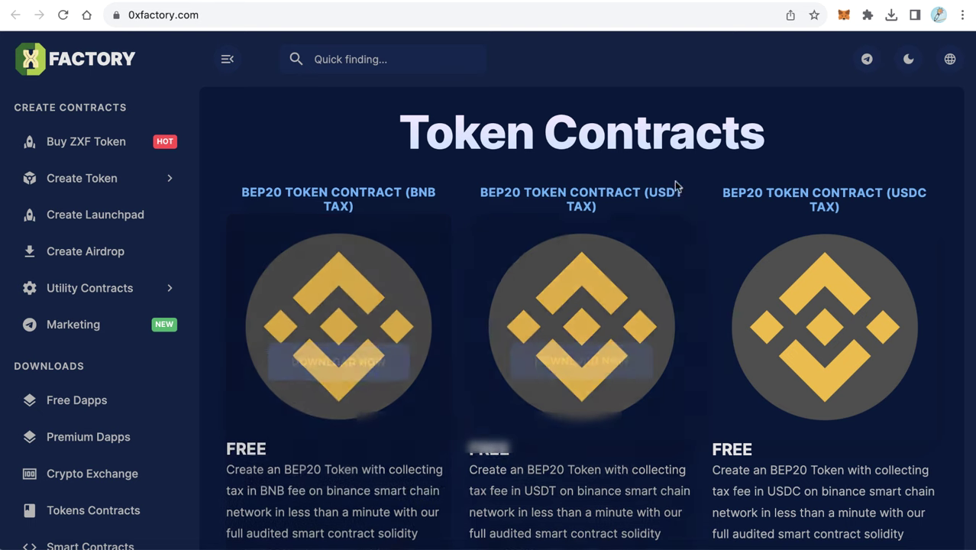
{"action": "left_click", "coordinate": [75, 402]}
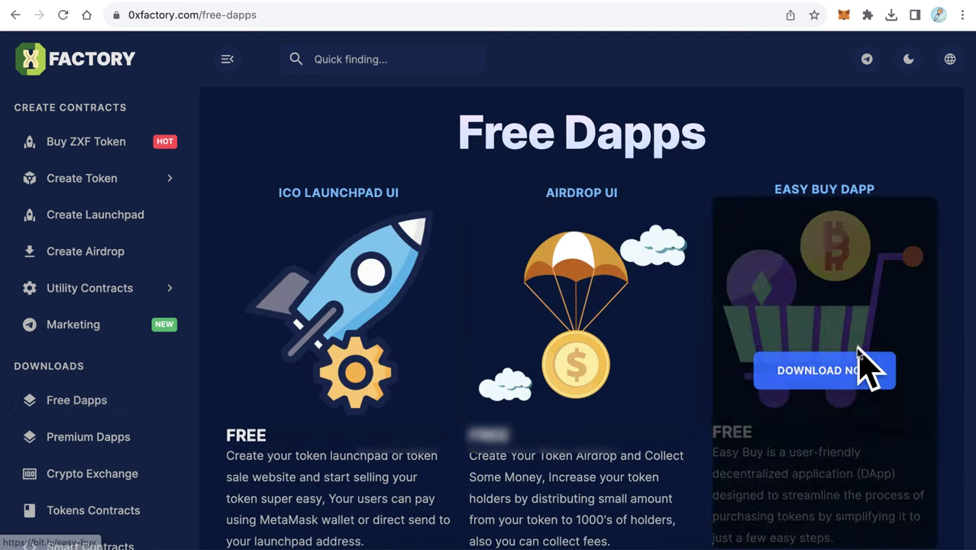
{"action": "left_click_drag", "start_coordinate": [770, 191], "coordinate": [877, 191]}
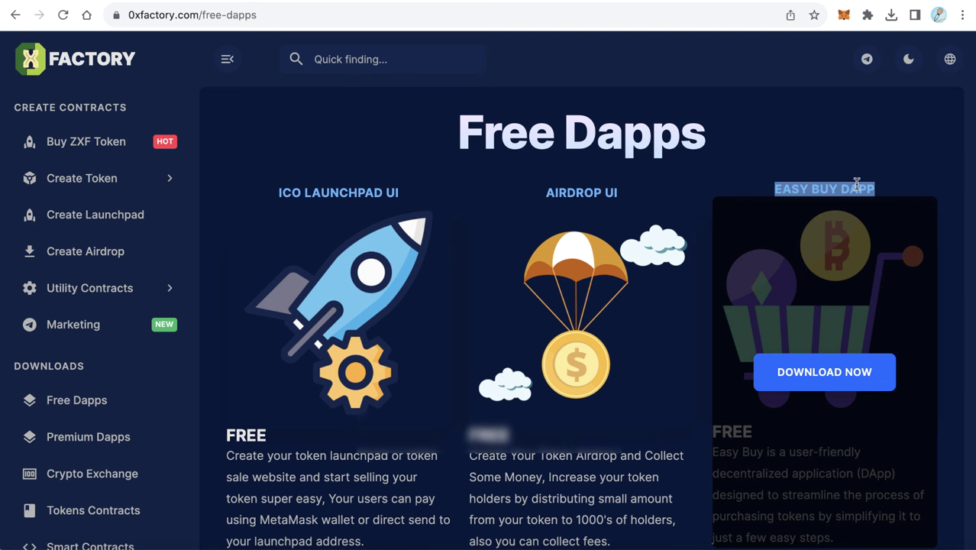
{"action": "left_click", "coordinate": [820, 382]}
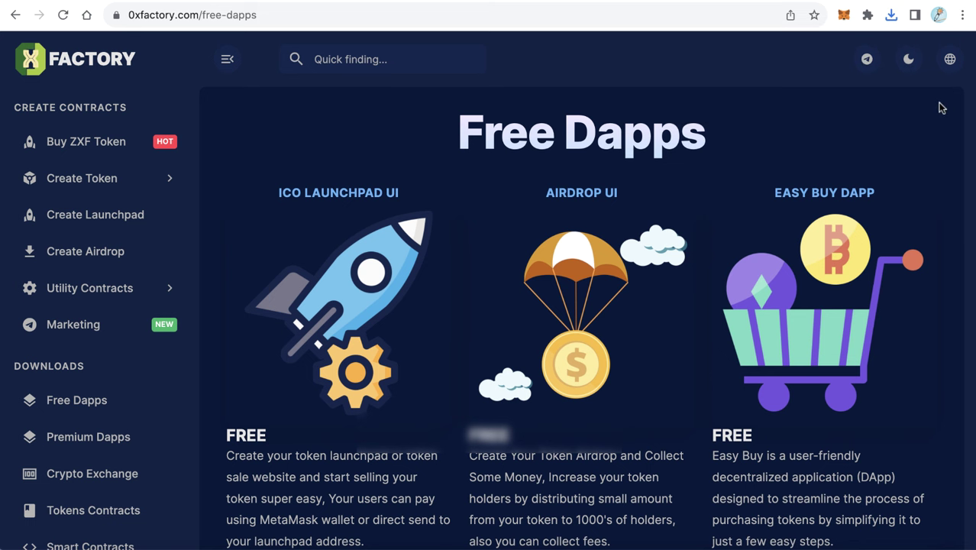
{"action": "left_click", "coordinate": [74, 544]}
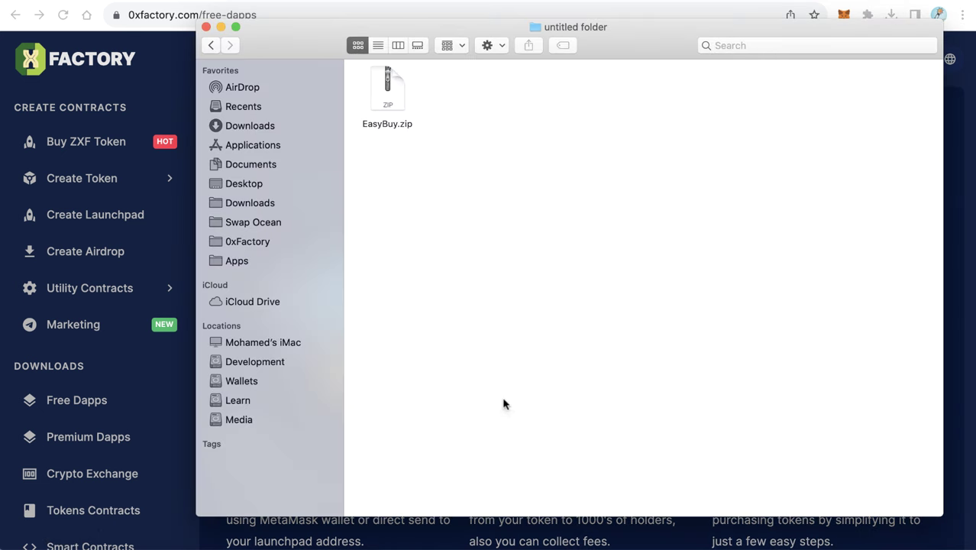
Extract the EasyBuy.zip archive in Finder
{"action": "left_click_drag", "start_coordinate": [330, 55], "coordinate": [269, 72]}
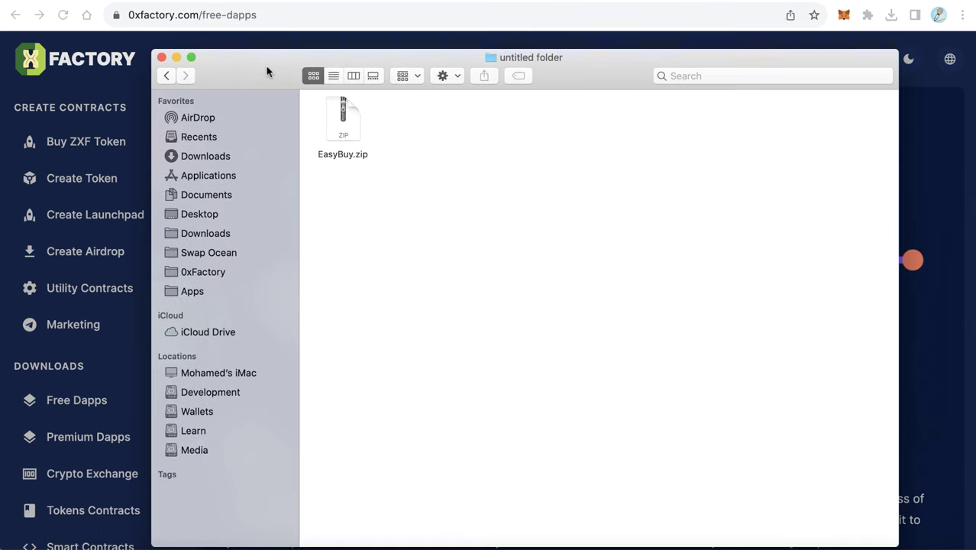
{"action": "double_click", "coordinate": [344, 123]}
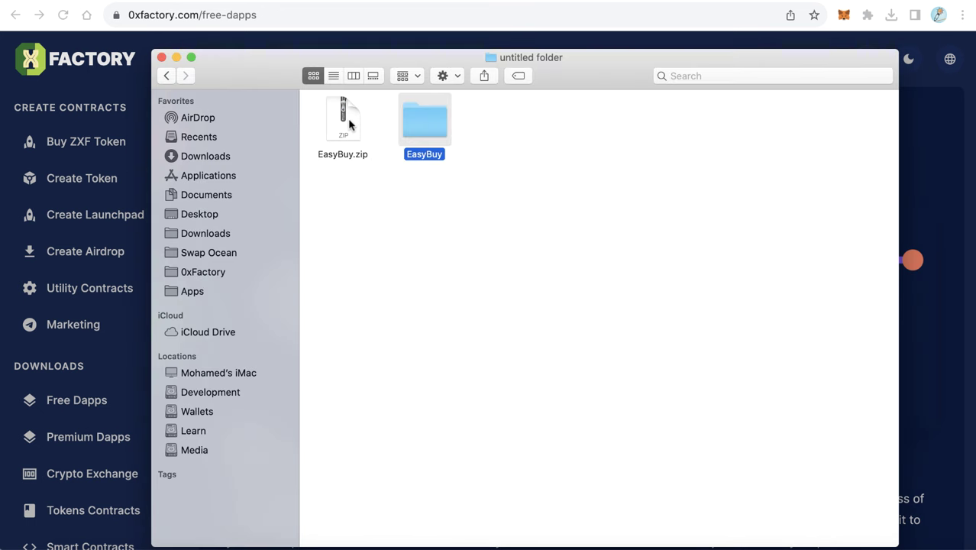
{"action": "mouse_move", "coordinate": [432, 126]}
{"action": "left_mouse_down"}
{"action": "mouse_move", "coordinate": [364, 135]}
{"action": "mouse_move", "coordinate": [448, 130]}
{"action": "left_mouse_up"}
Open the extracted EasyBuy folder and select all its dapp files, including index.html and static
{"action": "left_click", "coordinate": [480, 187]}
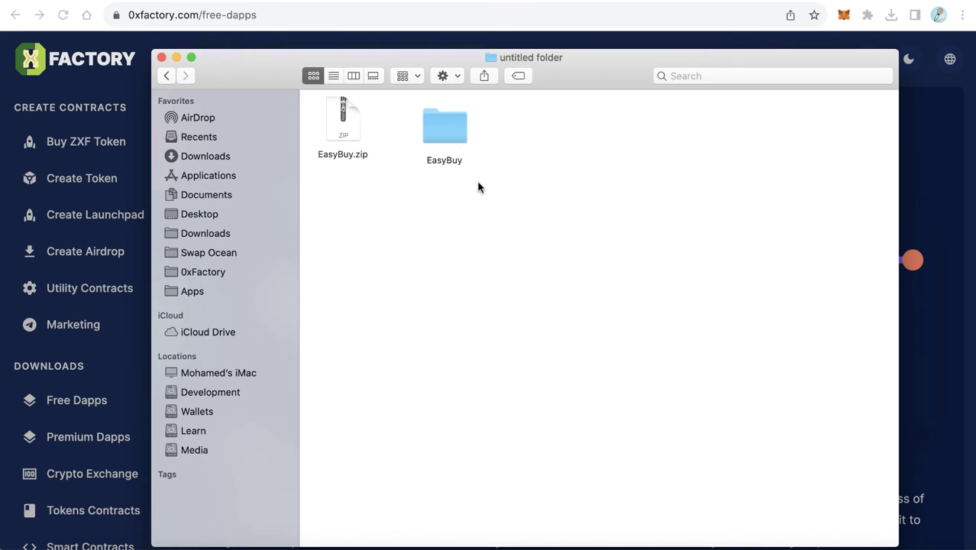
{"action": "double_click", "coordinate": [453, 135]}
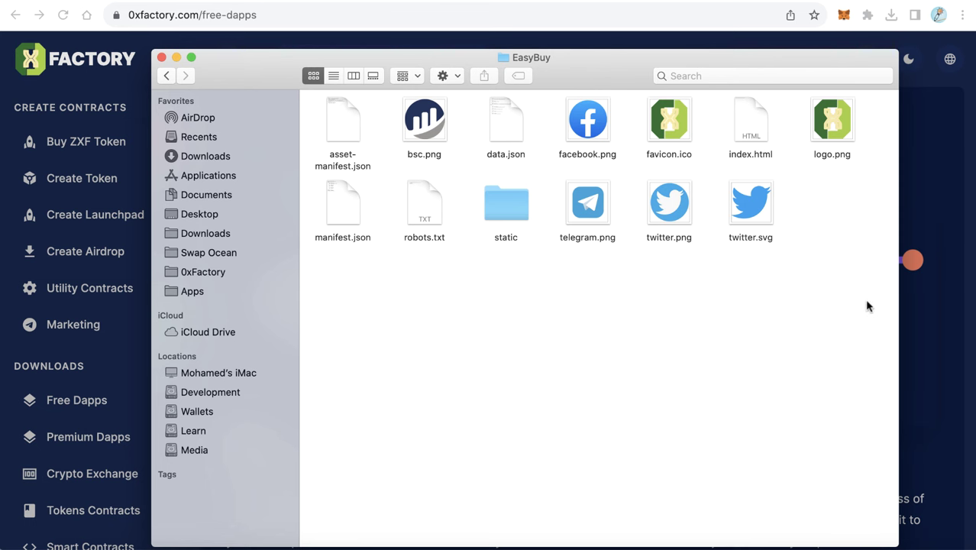
{"action": "left_click_drag", "start_coordinate": [868, 312], "coordinate": [327, 138]}
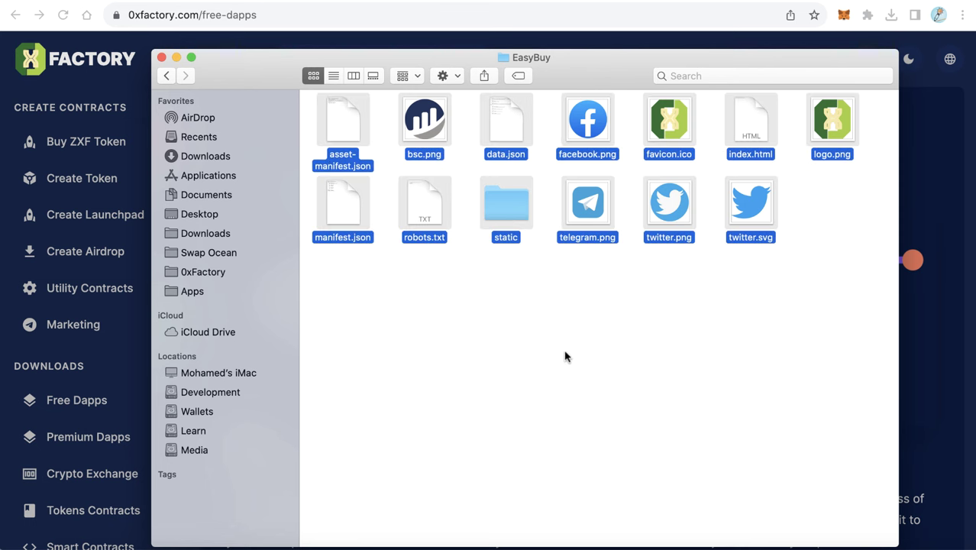
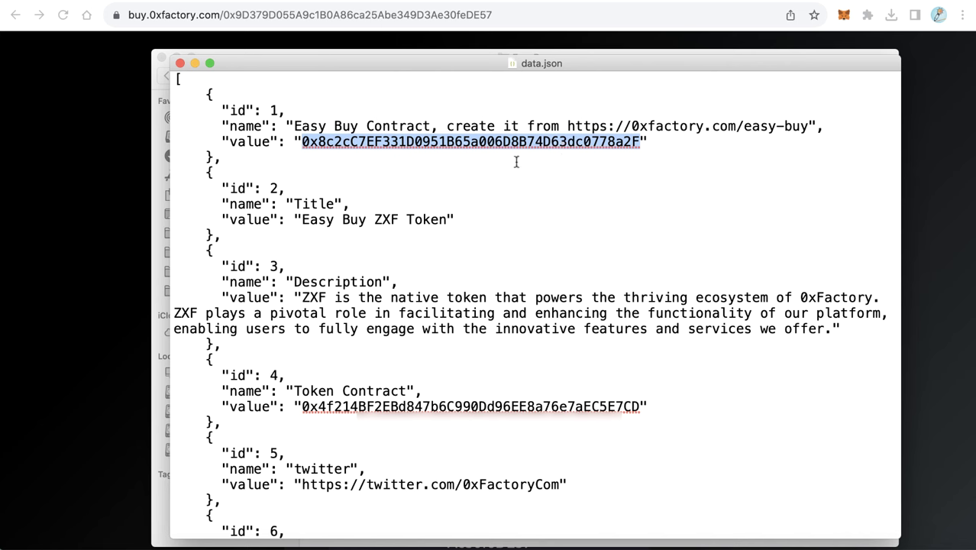
Clear id 1's old address and stray URL in data.json, then copy the new contract address
{"action": "key", "text": "BackSpace"}
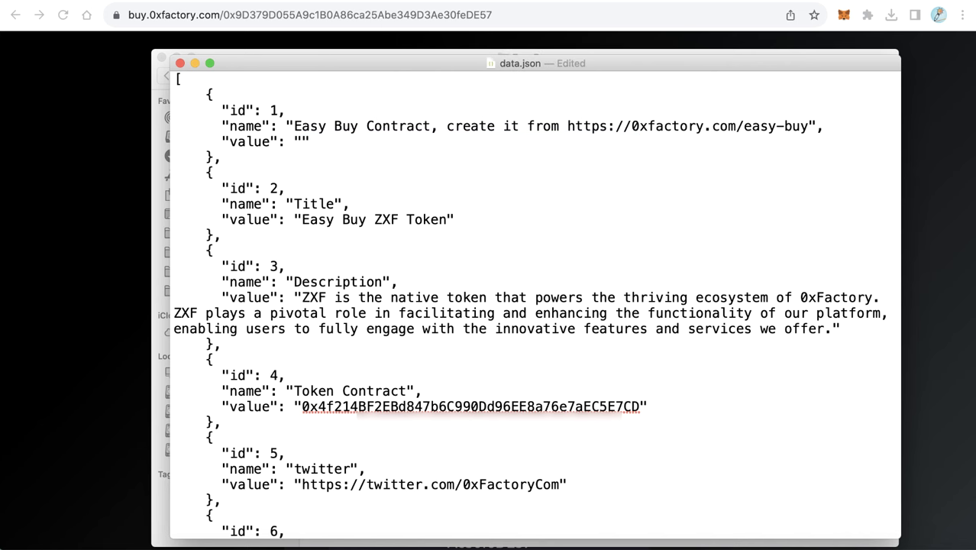
{"action": "type", "text": "https://s2.coinmarketcap.com/static/img/coins/64x64/74.png"}
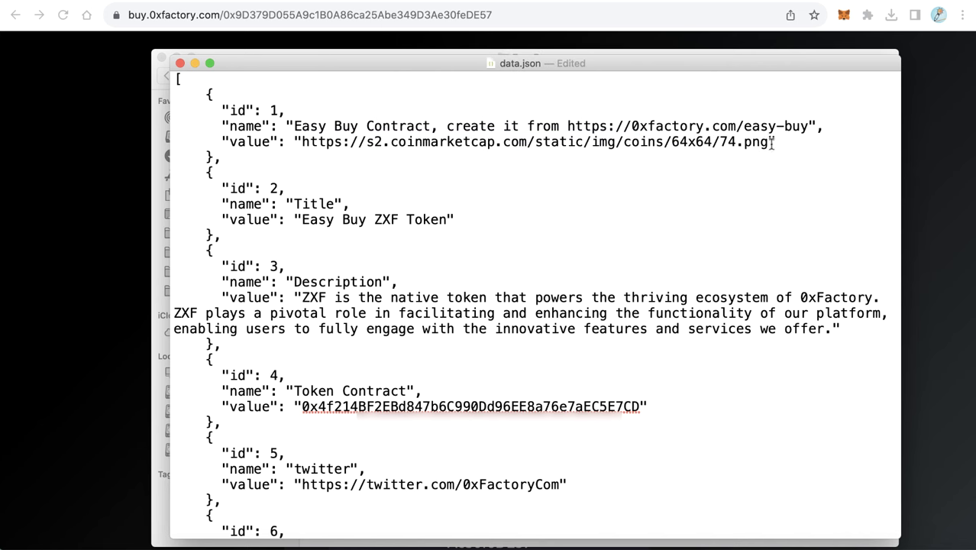
{"action": "left_click_drag", "start_coordinate": [772, 143], "coordinate": [307, 146]}
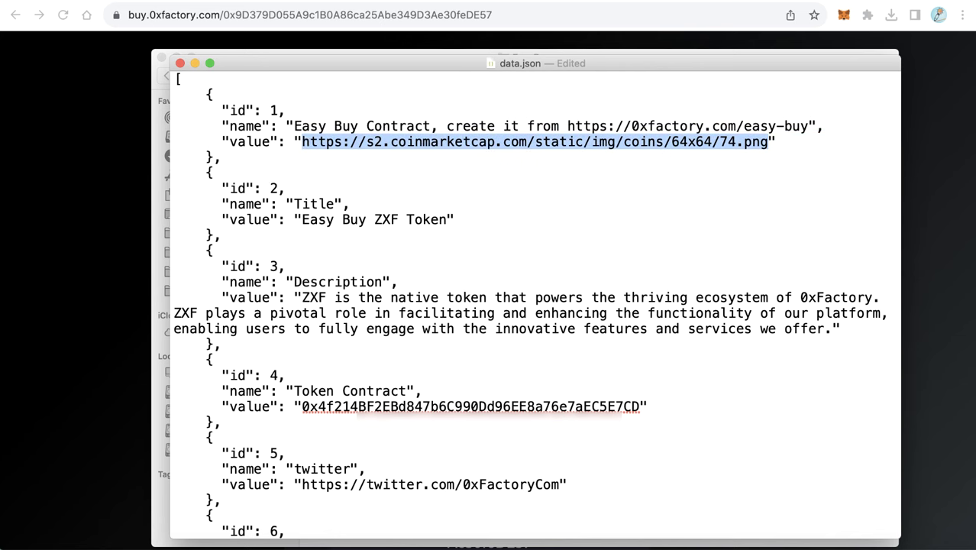
{"action": "key", "text": "BackSpace"}
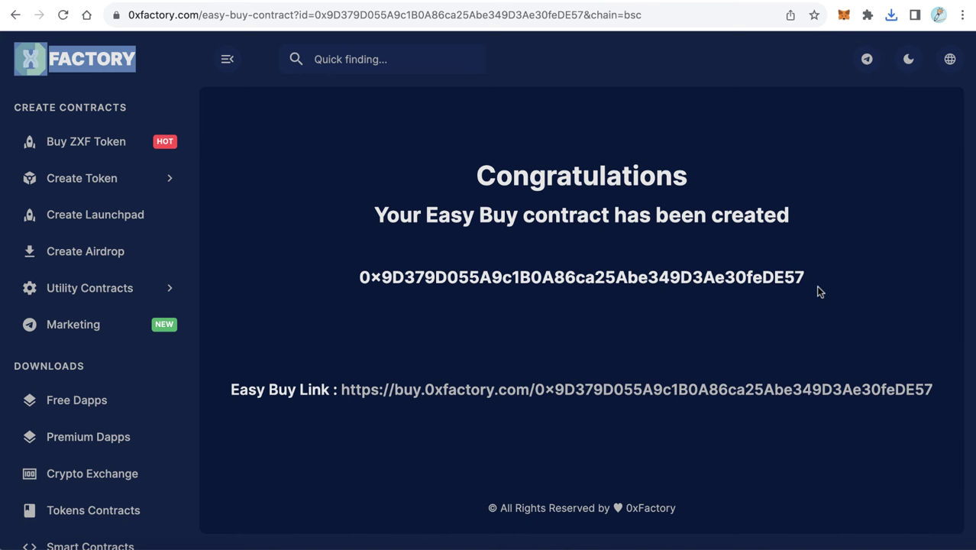
{"action": "left_click_drag", "start_coordinate": [820, 291], "coordinate": [357, 279]}
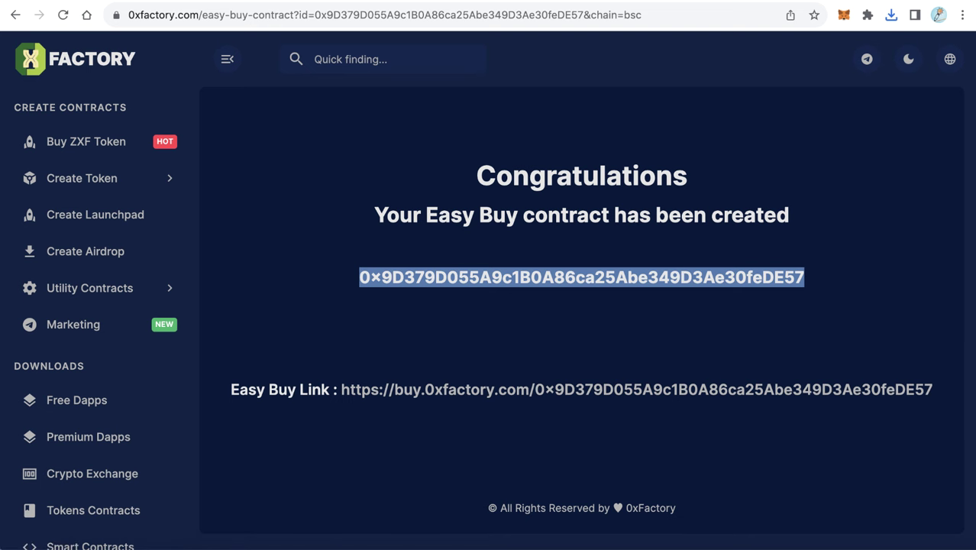
{"action": "left_click", "coordinate": [76, 545]}
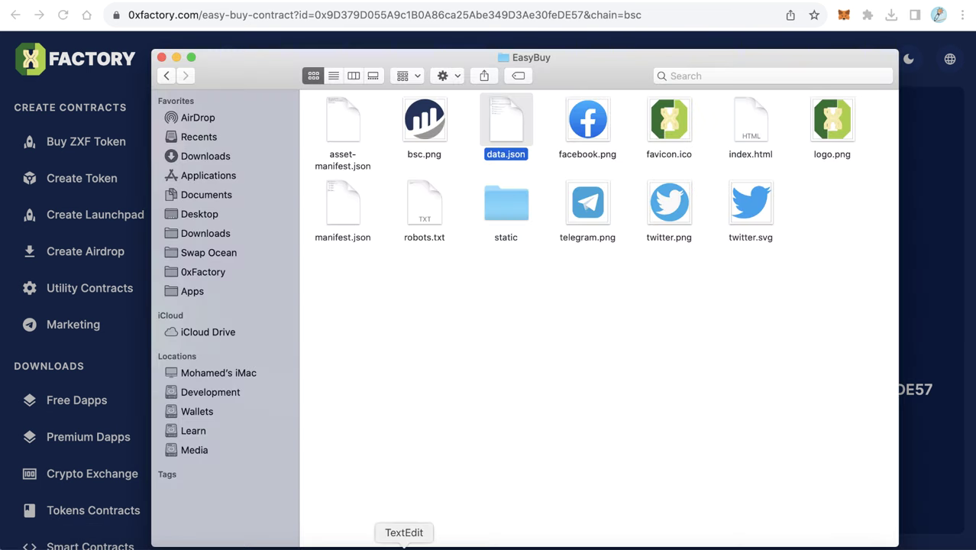
Paste the new contract address into id 1's Easy Buy Contract value and verify it
{"action": "left_click", "coordinate": [403, 544]}
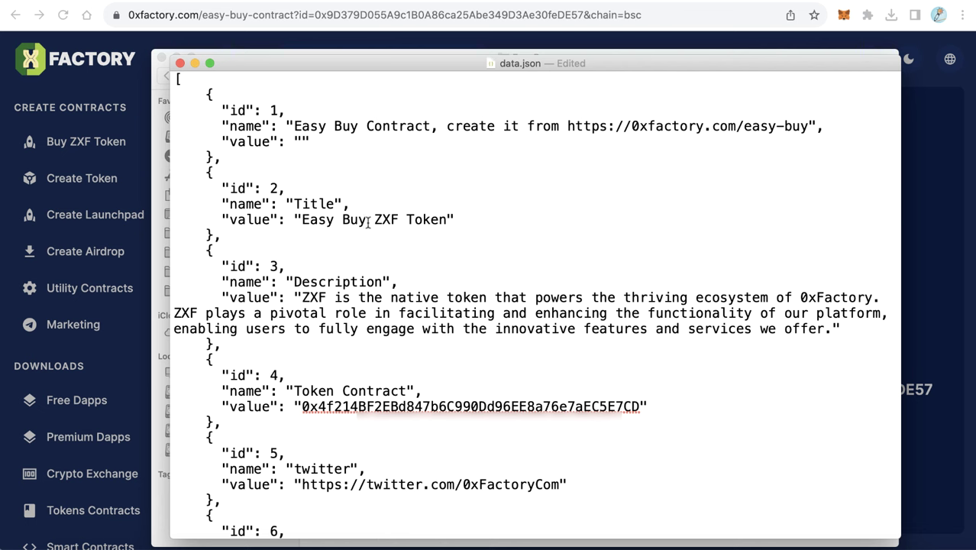
{"action": "type", "text": "0x9D379D055A9c1B0A86ca25Abe349D3Ae30feDE57"}
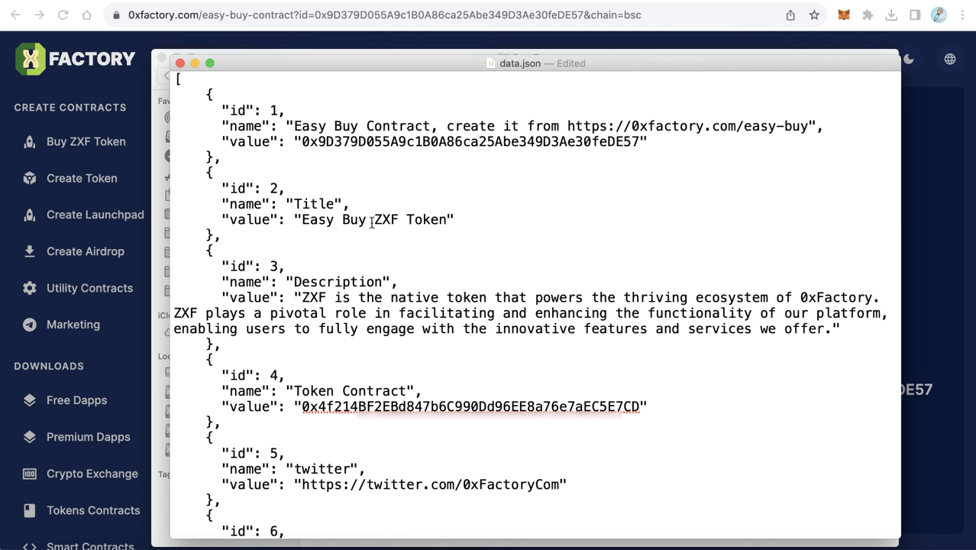
{"action": "left_click", "coordinate": [455, 176]}
{"action": "left_click_drag", "start_coordinate": [302, 141], "coordinate": [641, 141]}
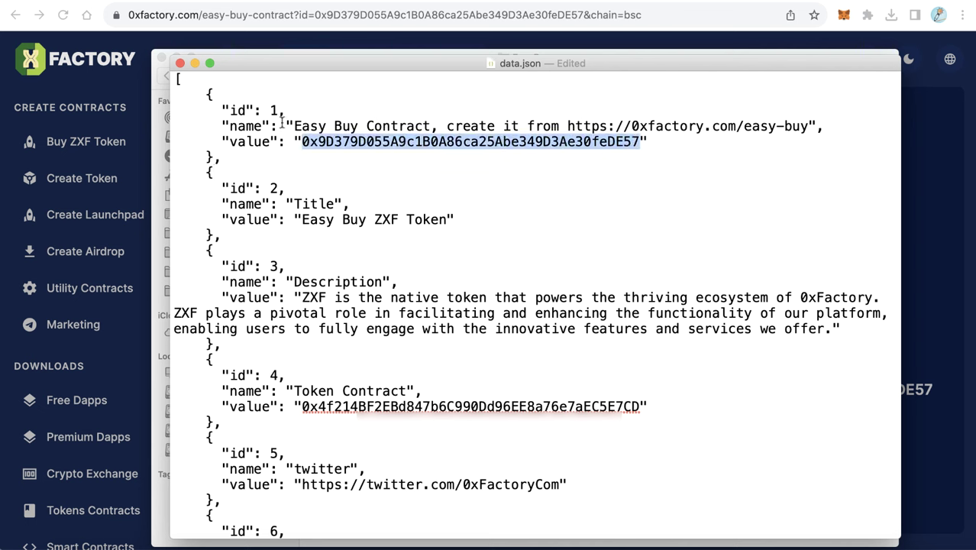
Review the remaining data.json entries, from Title and Token Contract through twitter to telegram
{"action": "scroll", "coordinate": [390, 227], "scroll_direction": "down", "scroll_amount": 1}
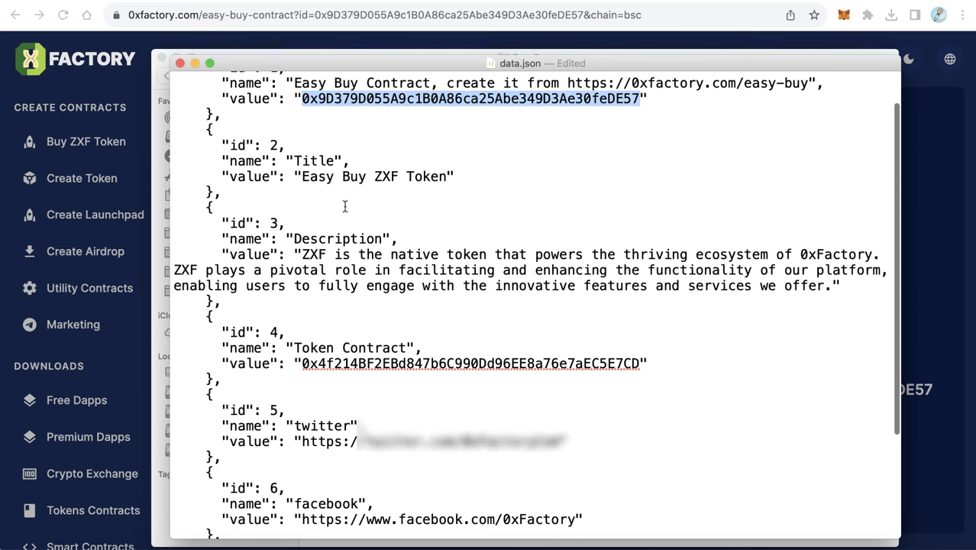
{"action": "left_click_drag", "start_coordinate": [301, 176], "coordinate": [447, 176]}
{"action": "scroll", "coordinate": [414, 245], "scroll_direction": "down", "scroll_amount": 1}
{"action": "left_click", "coordinate": [360, 226]}
{"action": "scroll", "coordinate": [374, 229], "scroll_direction": "down", "scroll_amount": 2}
{"action": "scroll", "coordinate": [382, 229], "scroll_direction": "down", "scroll_amount": 1}
{"action": "double_click", "coordinate": [366, 238]}
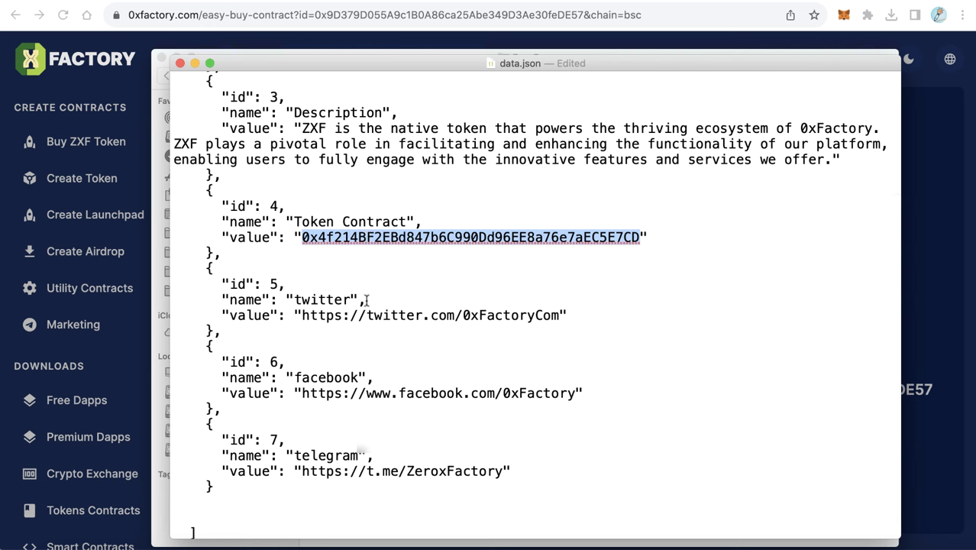
{"action": "left_click_drag", "start_coordinate": [286, 300], "coordinate": [490, 489]}
Close data.json and marquee-select every file in the EasyBuy Finder folder
{"action": "left_click", "coordinate": [180, 64]}
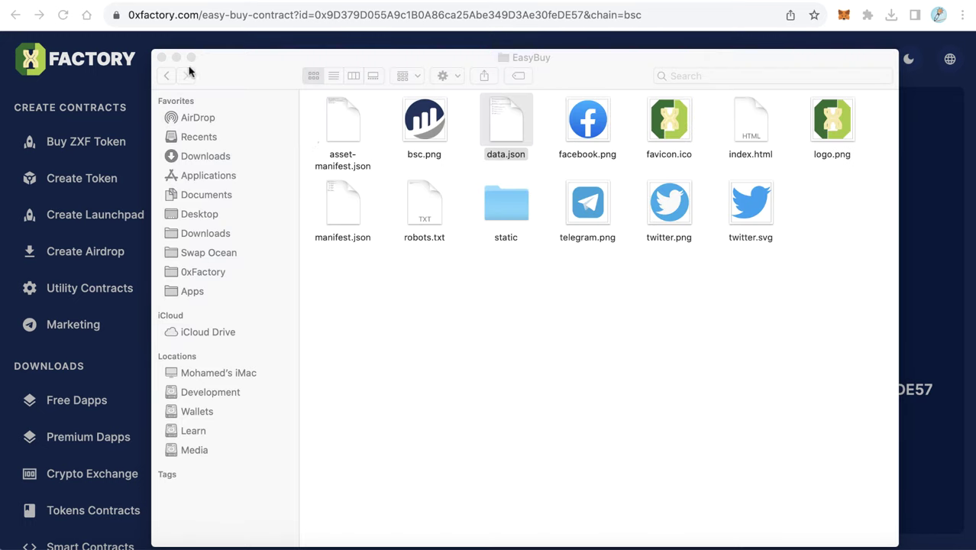
{"action": "left_click", "coordinate": [649, 290]}
{"action": "left_click_drag", "start_coordinate": [856, 310], "coordinate": [329, 132]}
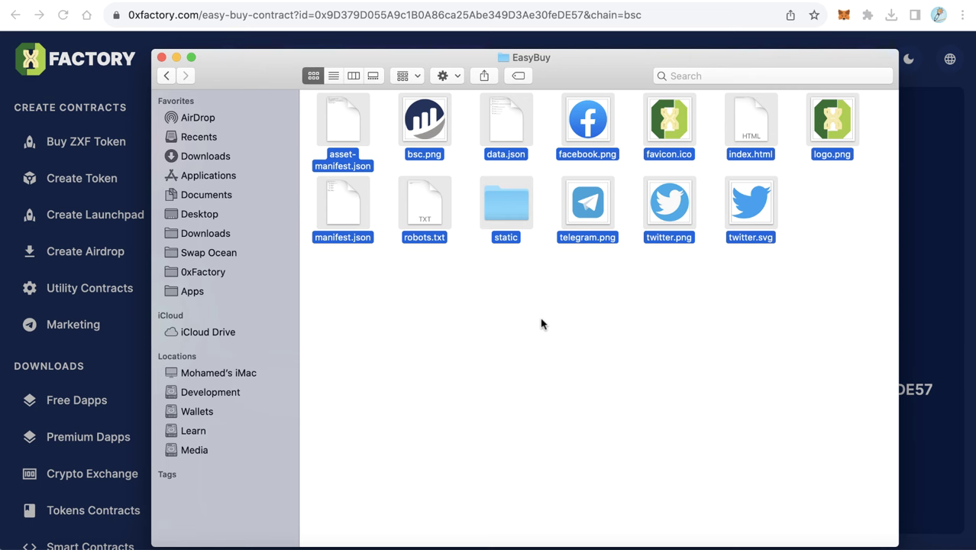
{"action": "left_click", "coordinate": [801, 308]}
{"action": "left_click_drag", "start_coordinate": [847, 293], "coordinate": [321, 135]}
{"action": "left_click", "coordinate": [568, 44]}
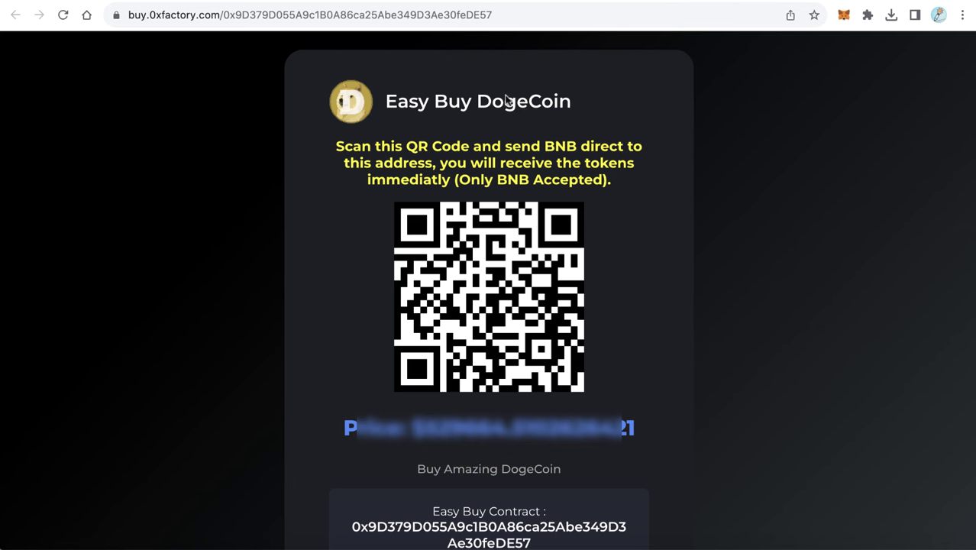
Load the new contract's Easy Buy page, then select all 13 files in the EasyBuy folder
{"action": "left_click", "coordinate": [534, 14]}
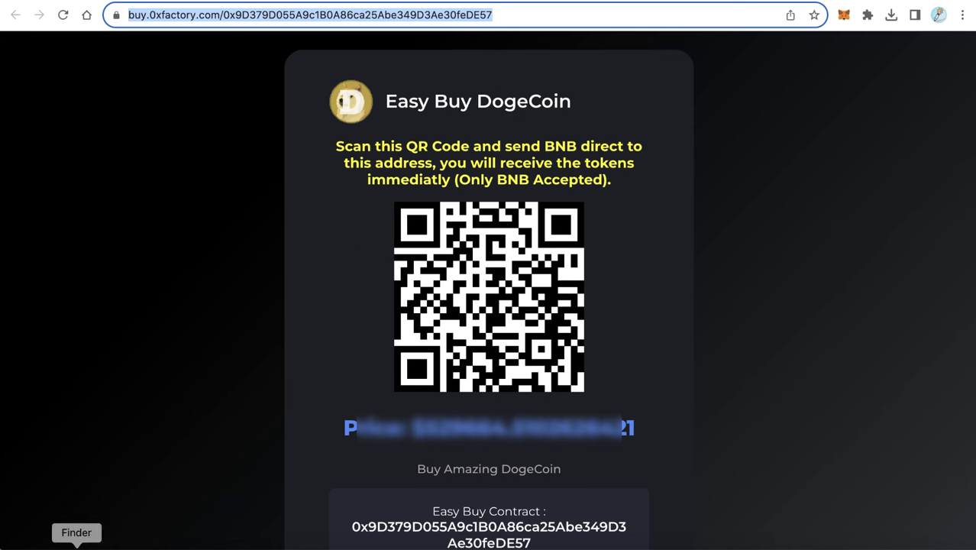
{"action": "left_click", "coordinate": [77, 544]}
{"action": "left_click_drag", "start_coordinate": [854, 297], "coordinate": [312, 124]}
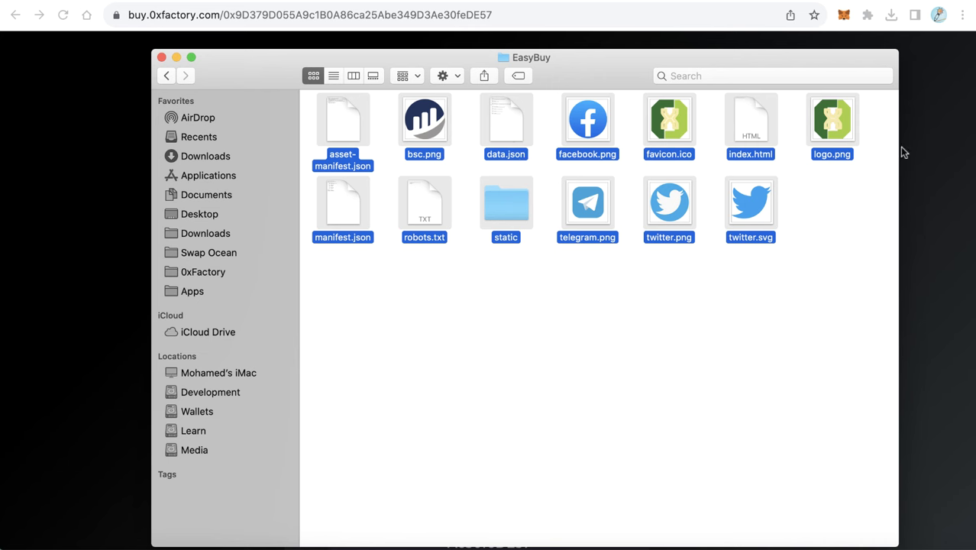
{"action": "left_click", "coordinate": [871, 165]}
{"action": "left_click_drag", "start_coordinate": [888, 293], "coordinate": [314, 126]}
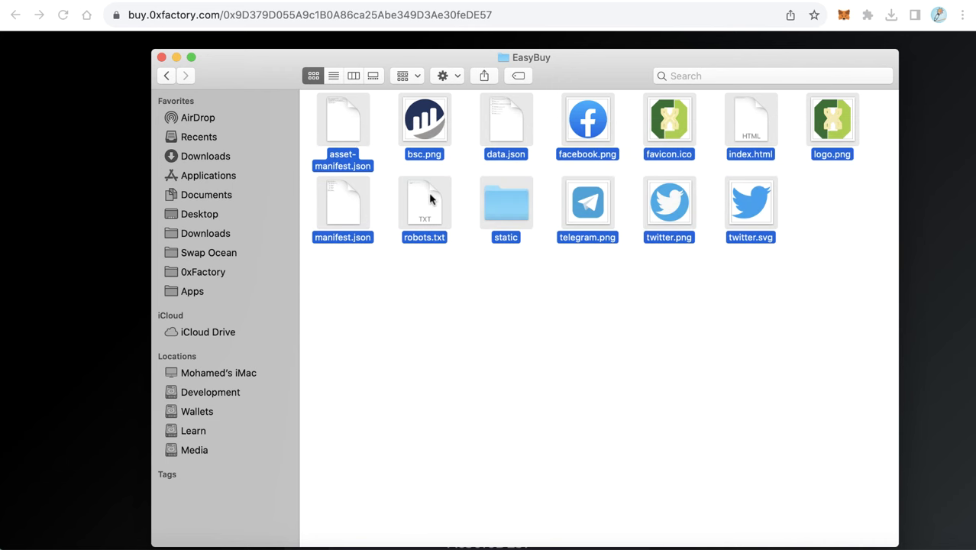